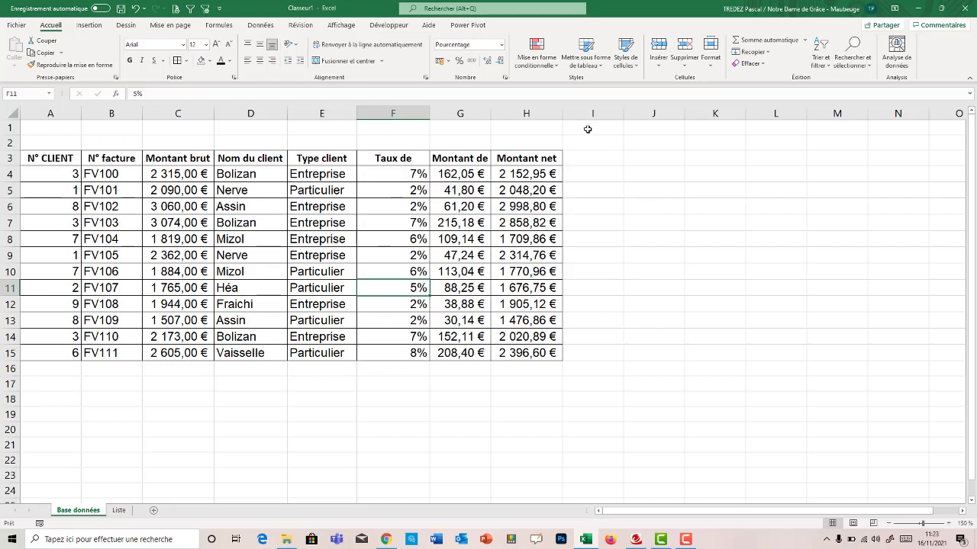
# Step: Convert the invoice data range A3:H15 into a table with headers, using a light orange table style
pyautogui.click(600, 59)
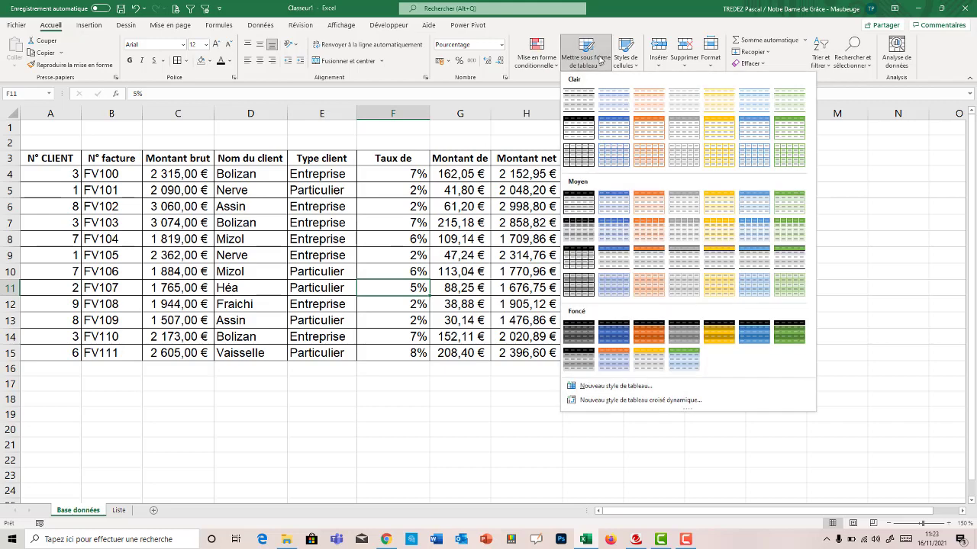
pyautogui.click(648, 139)
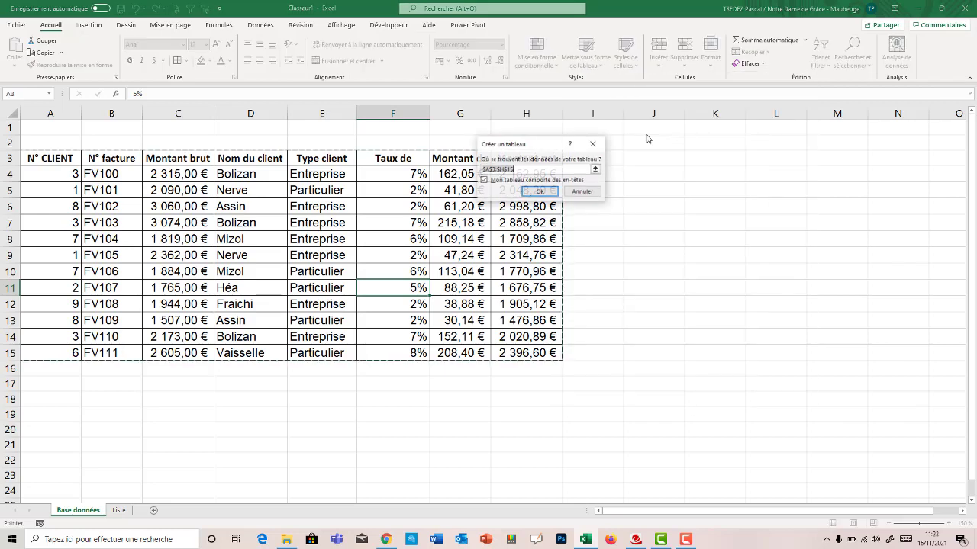
pyautogui.click(543, 193)
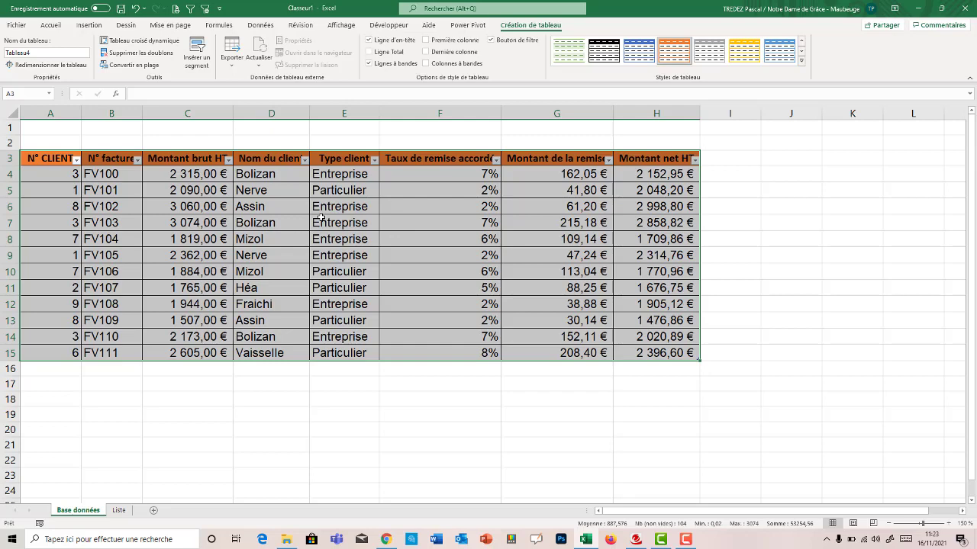
pyautogui.click(322, 218)
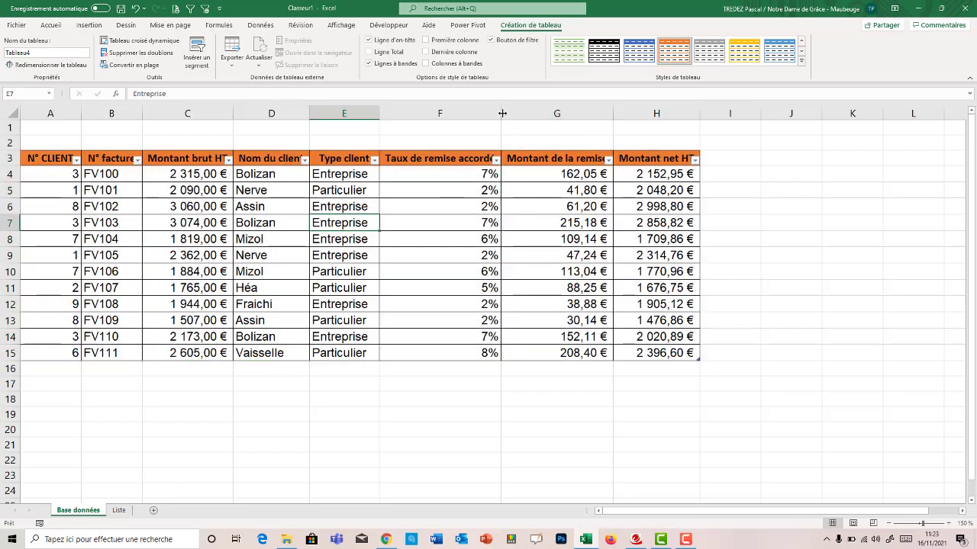
# Step: Narrow the Taux de remise accordé column and heighten header row 3 so its wrapped title fits on three lines
pyautogui.moveTo(502, 113); pyautogui.dragTo(463, 113)
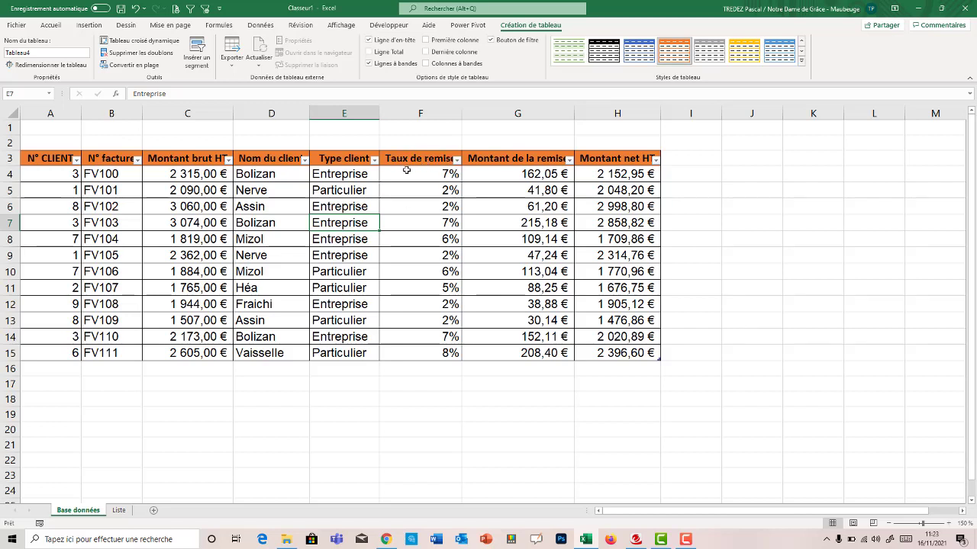
pyautogui.click(28, 158)
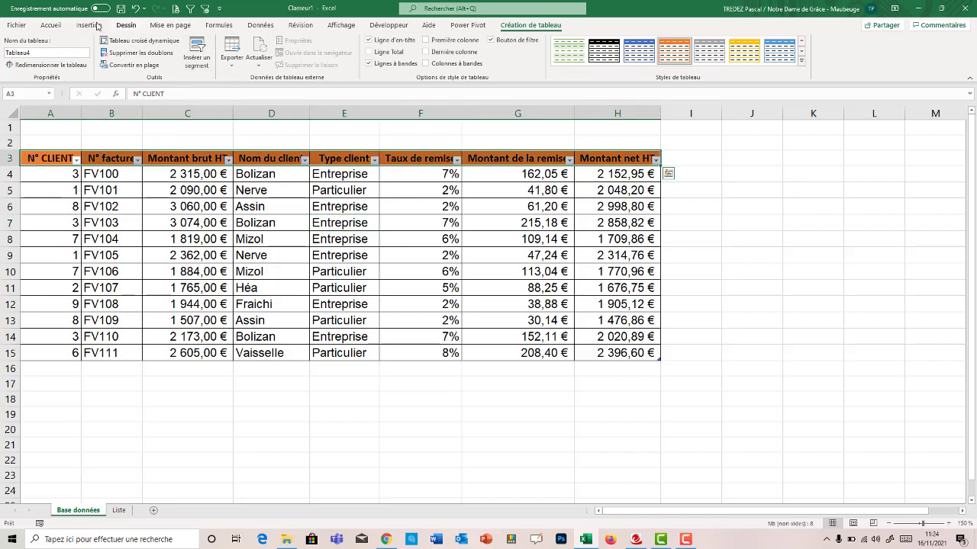
pyautogui.click(61, 26)
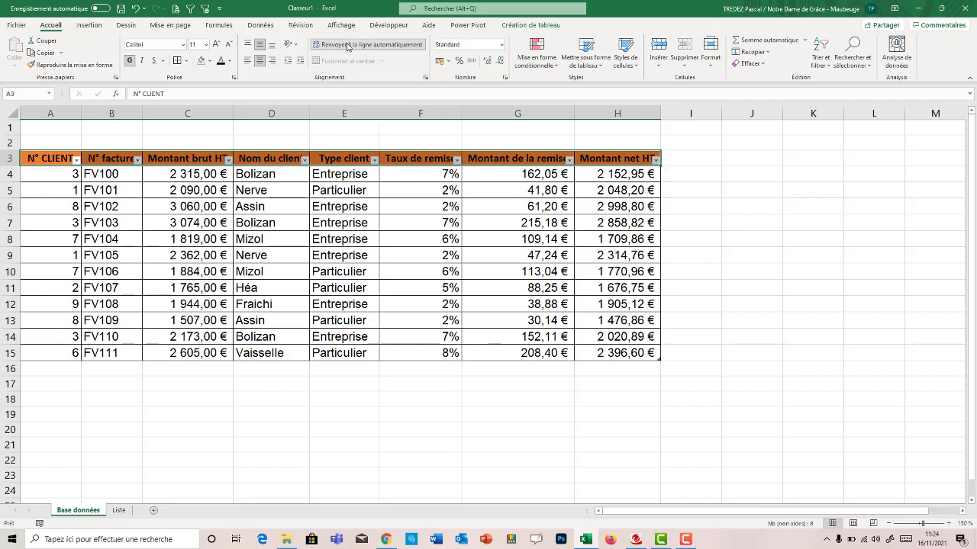
pyautogui.click(343, 190)
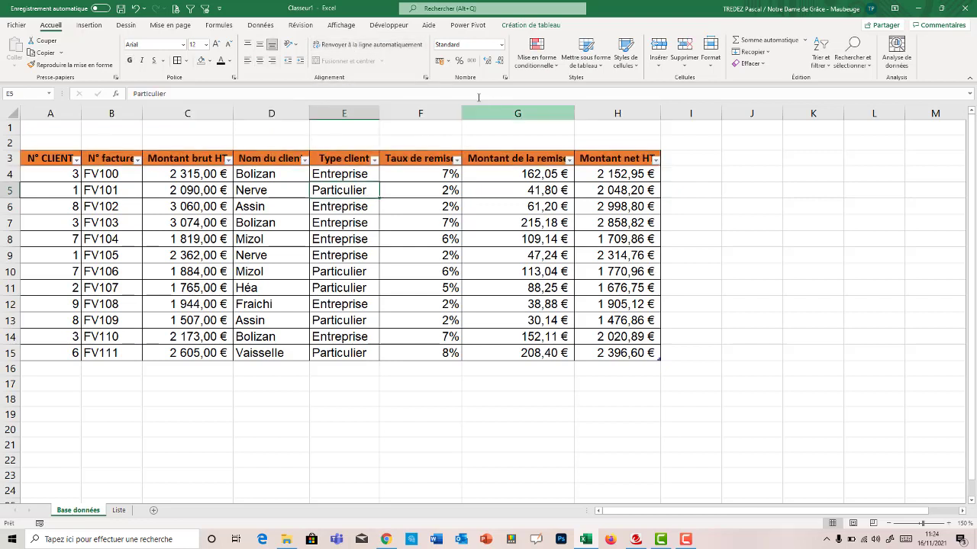
pyautogui.moveTo(461, 114); pyautogui.dragTo(447, 114)
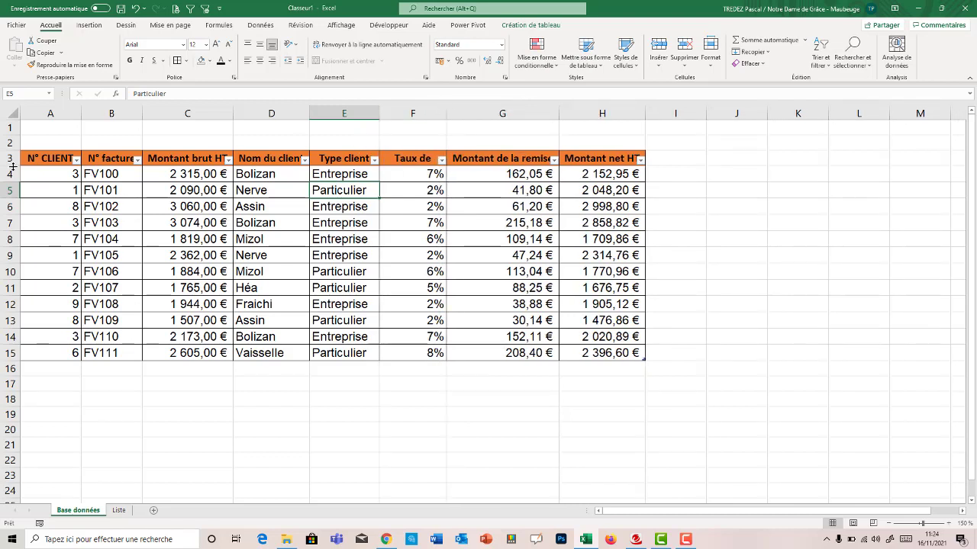
pyautogui.moveTo(10, 166); pyautogui.dragTo(11, 193)
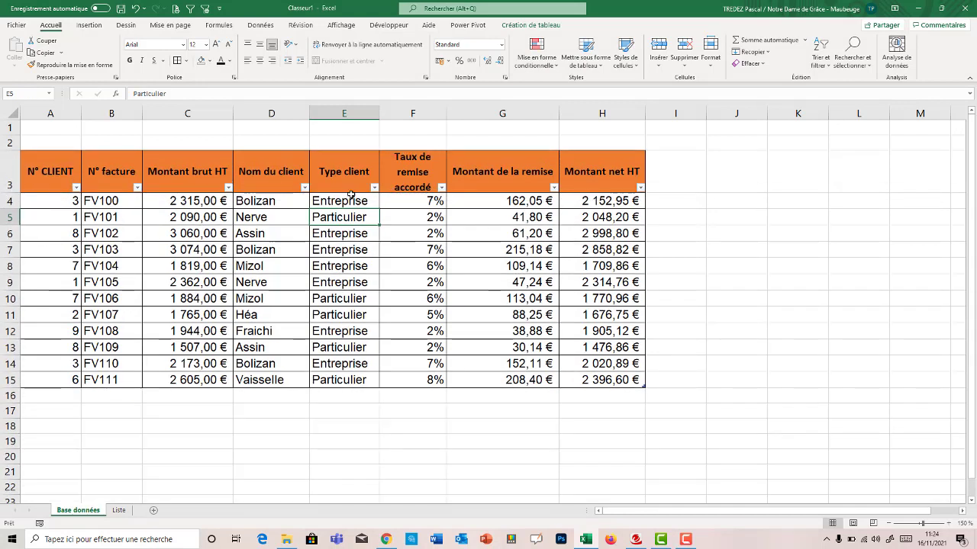
# Step: Widen column F slightly and narrow columns G and H so their header titles wrap onto two lines
pyautogui.moveTo(447, 113); pyautogui.dragTo(458, 113)
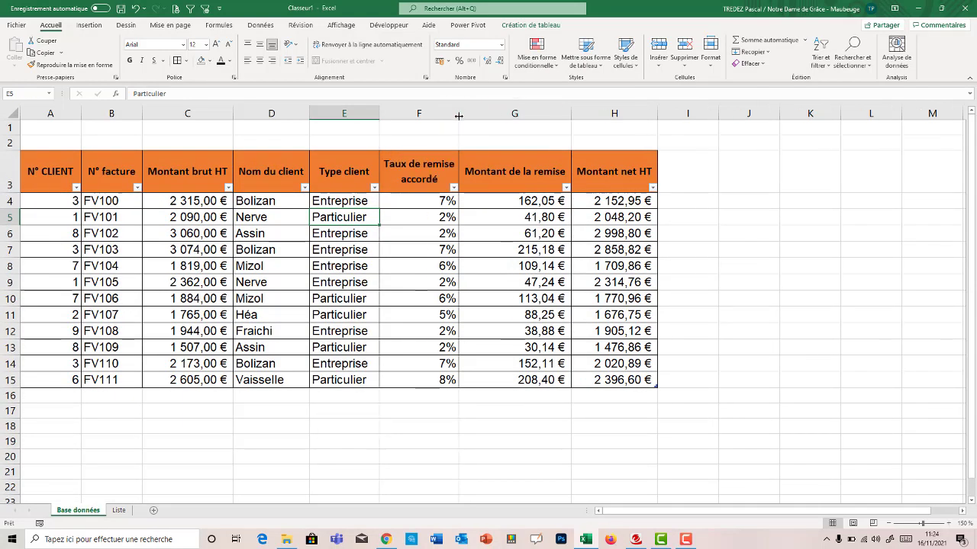
pyautogui.moveTo(571, 113); pyautogui.dragTo(543, 113)
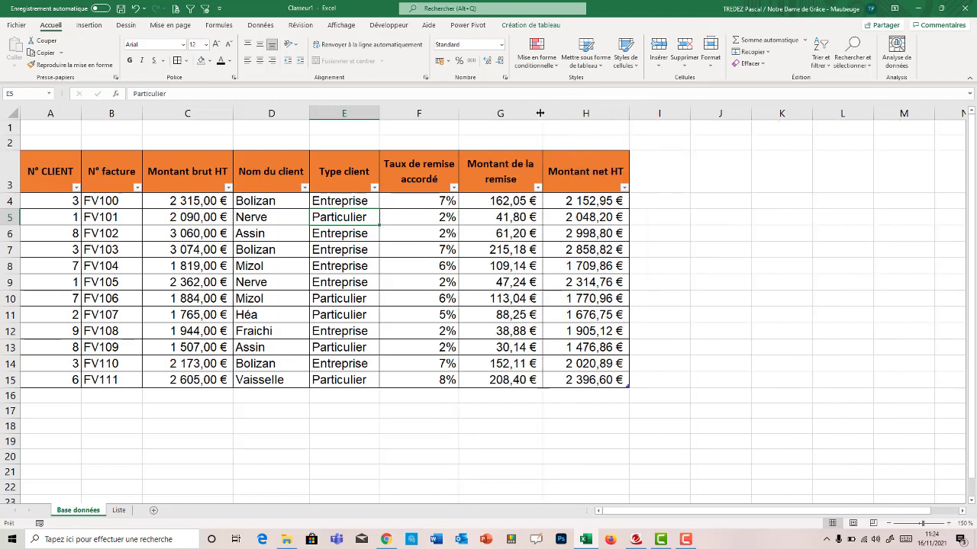
pyautogui.moveTo(629, 112); pyautogui.dragTo(612, 113)
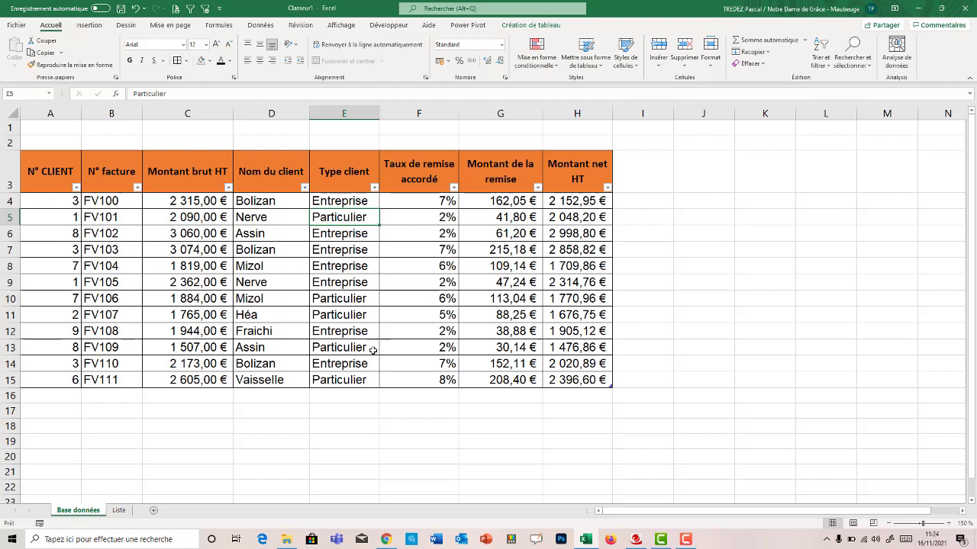
# Step: Add list data validation to the Type client cells E4:E15 with the source Entreprise;Particulier
pyautogui.click(346, 155)
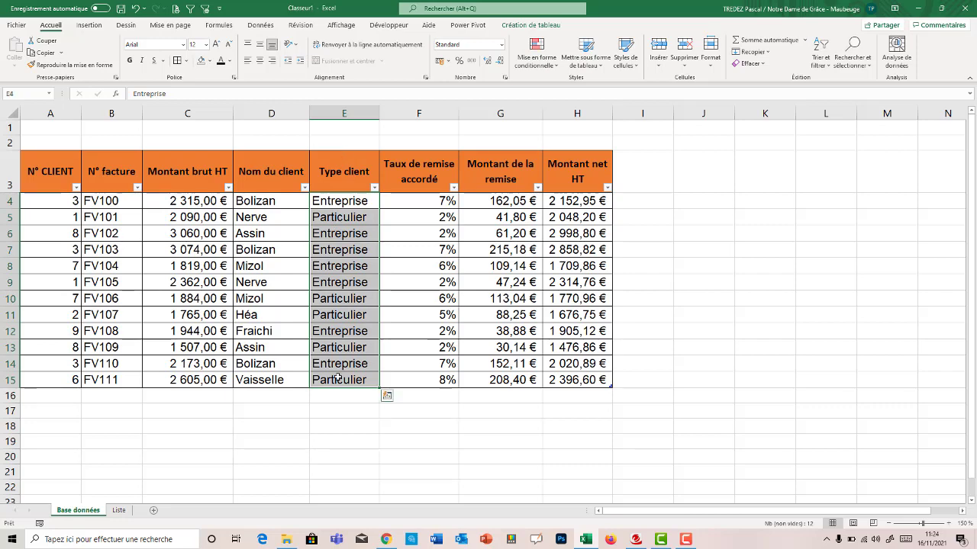
pyautogui.click(267, 29)
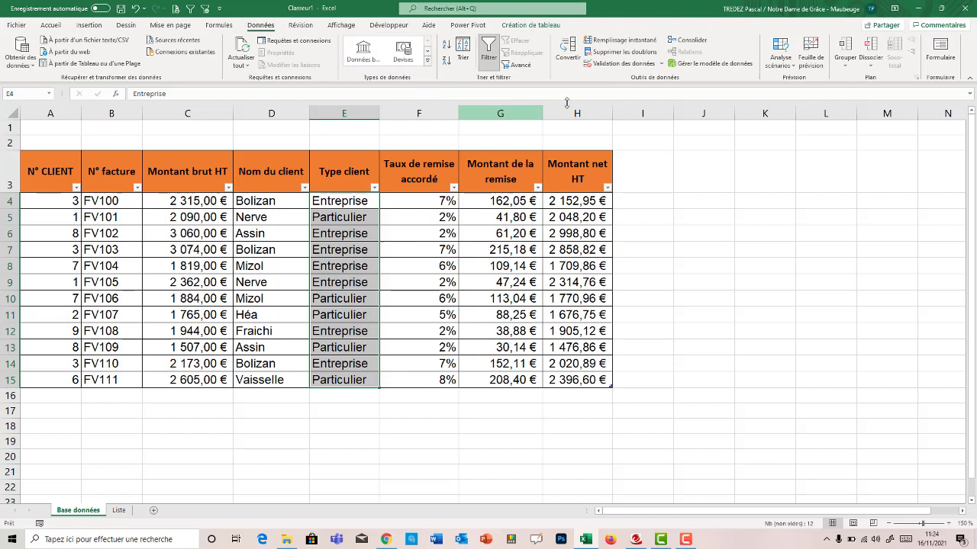
pyautogui.click(644, 67)
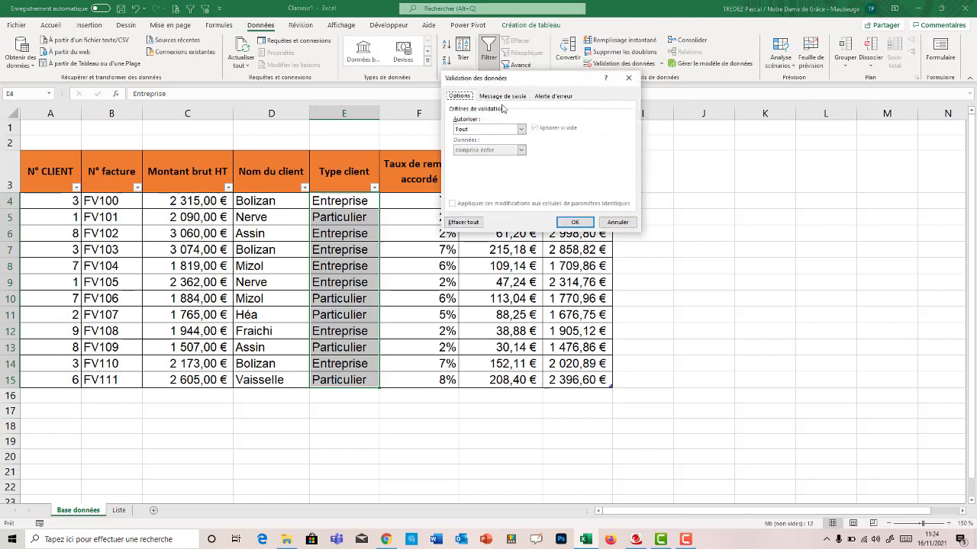
pyautogui.click(492, 129)
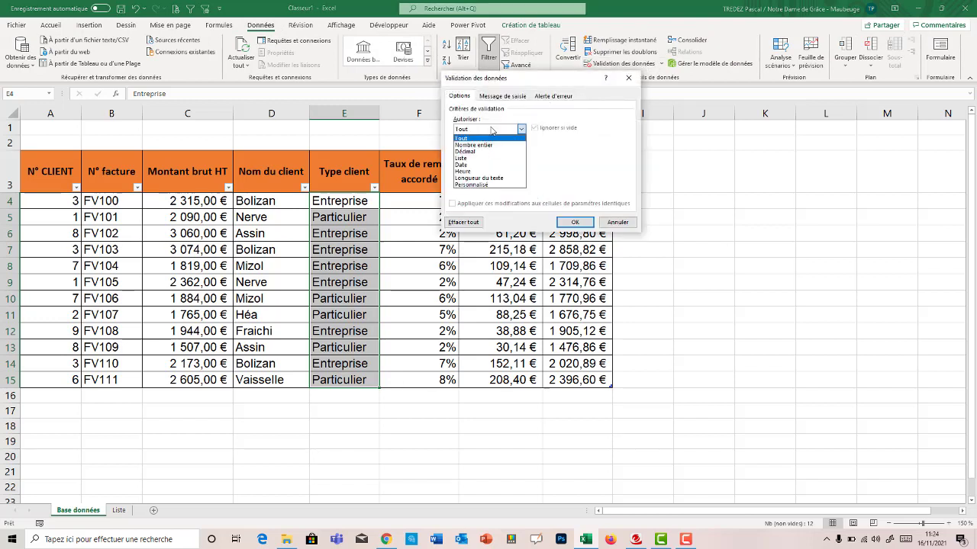
pyautogui.click(470, 160)
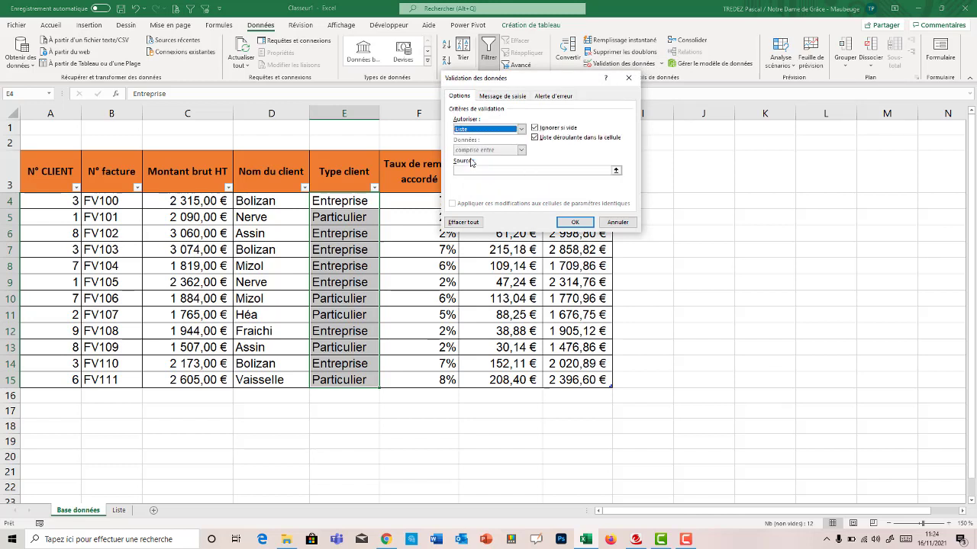
pyautogui.click(471, 171)
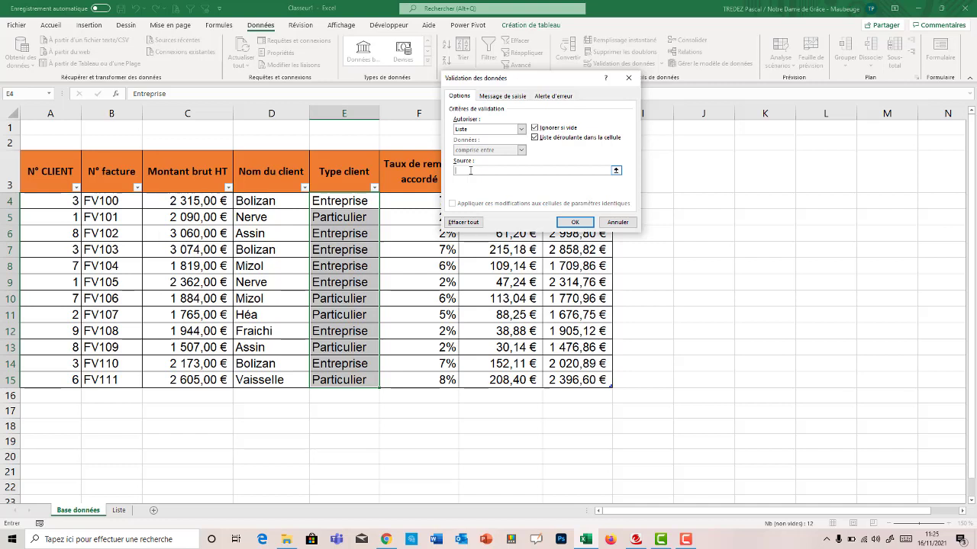
pyautogui.write('Entreprise;P')
pyautogui.write('articulier')
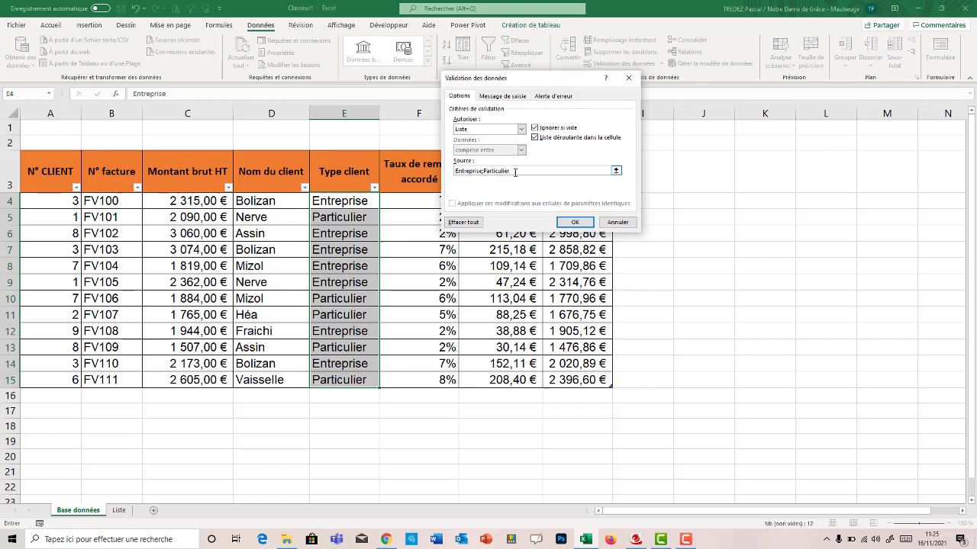
pyautogui.click(572, 223)
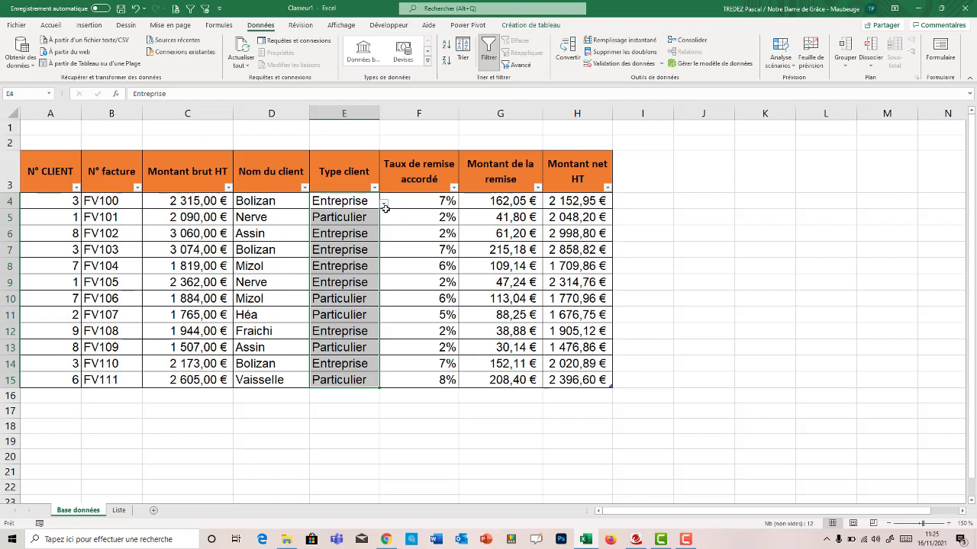
# Step: Test the drop-down lists in the Type client column, switching E7 to Particulier and back to Entreprise
pyautogui.click(385, 204)
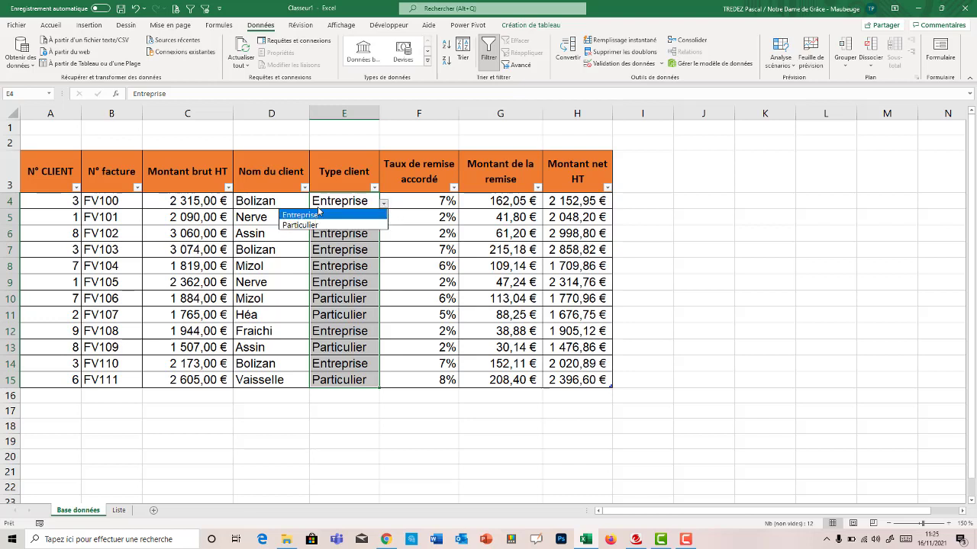
pyautogui.click(357, 281)
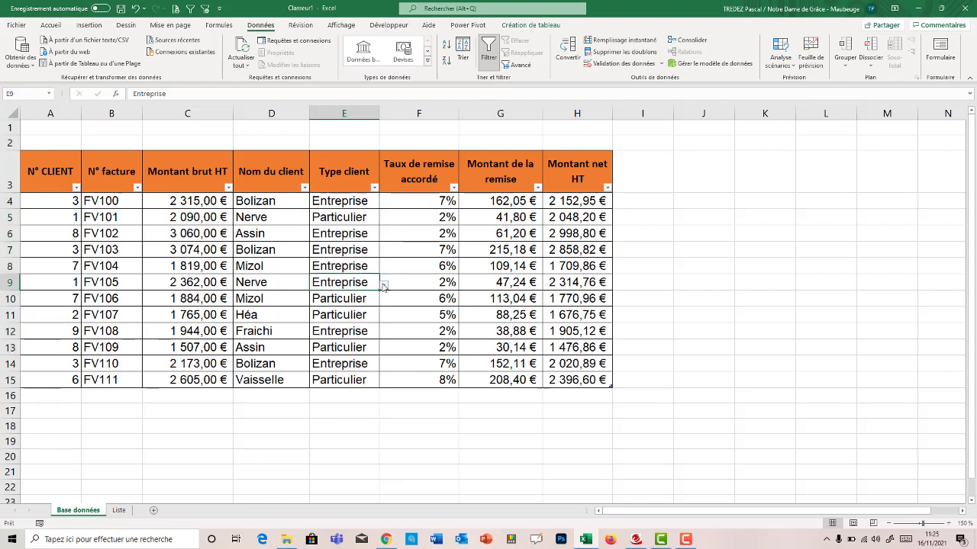
pyautogui.click(384, 287)
pyautogui.click(384, 287)
pyautogui.click(363, 245)
pyautogui.click(384, 252)
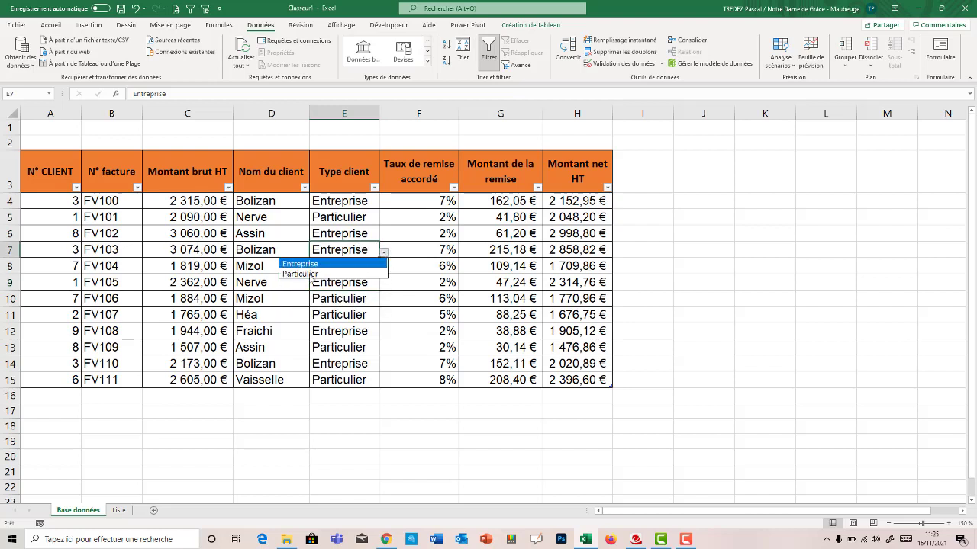
pyautogui.click(317, 274)
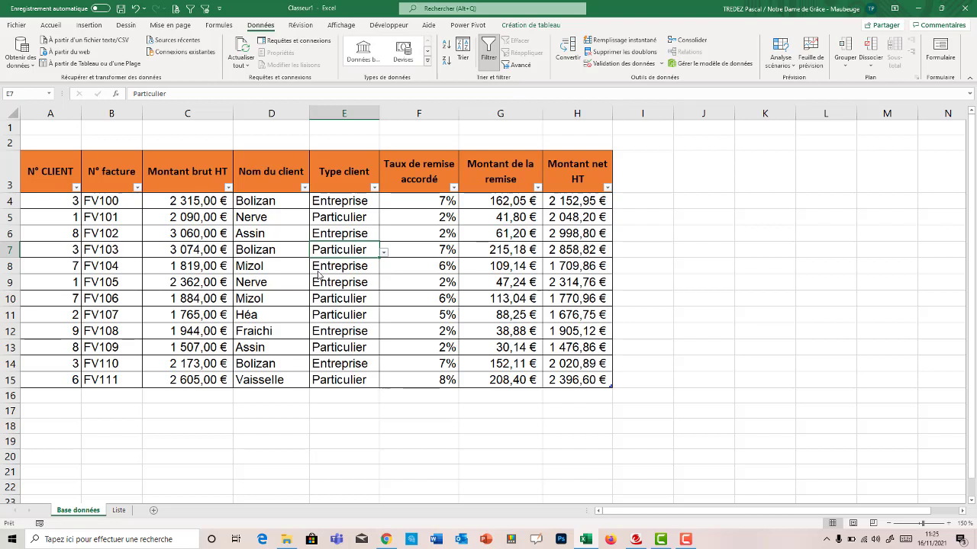
pyautogui.click(386, 254)
pyautogui.click(382, 263)
pyautogui.click(342, 277)
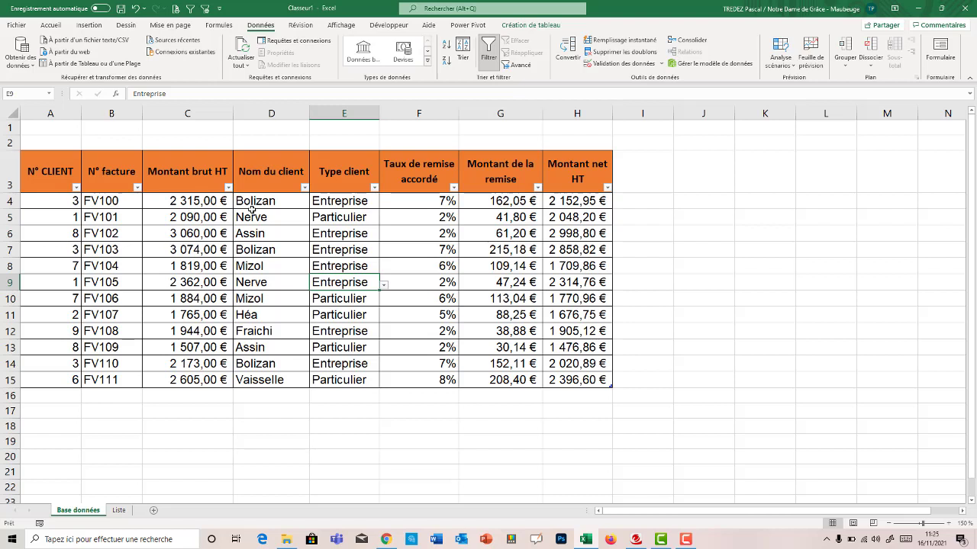
# Step: Enter the heading Clients in cell A1 of the Liste sheet
pyautogui.click(120, 510)
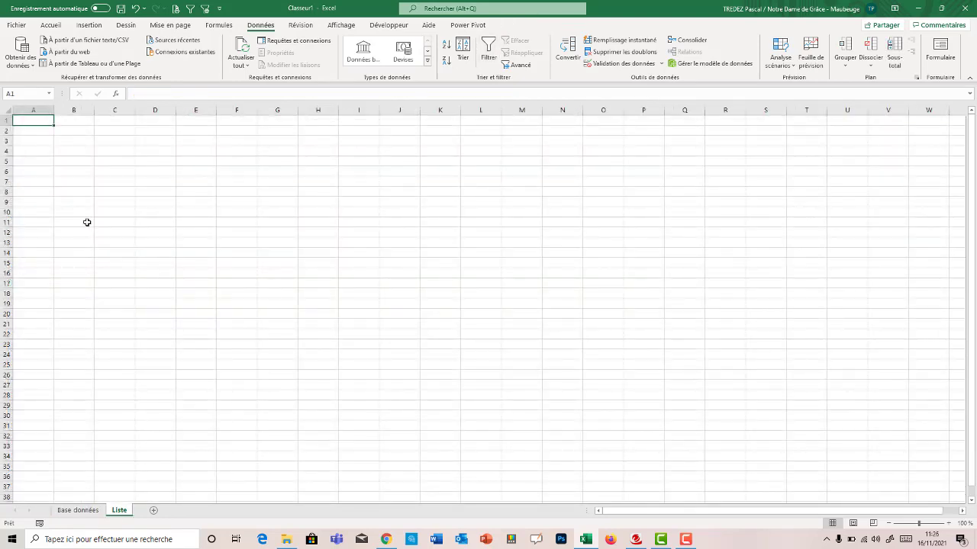
pyautogui.write('C')
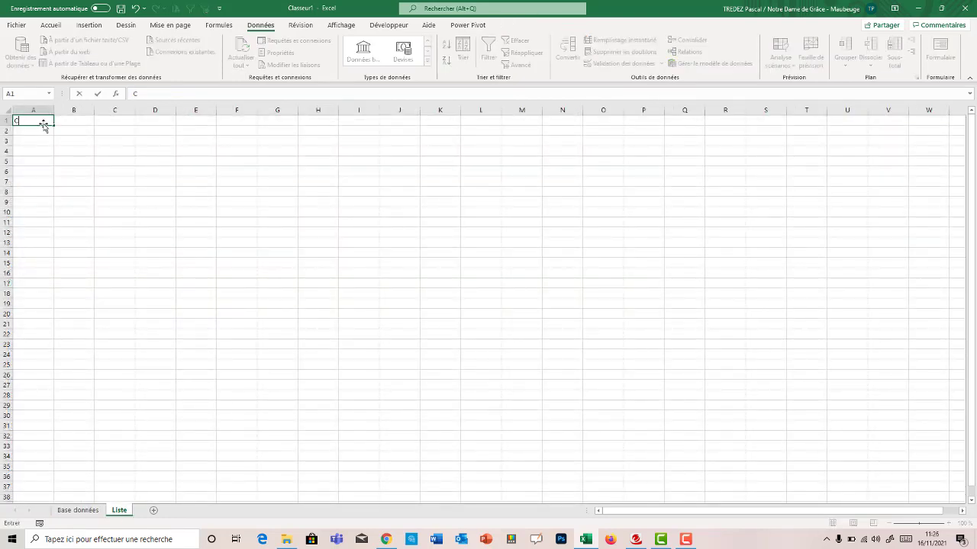
pyautogui.write('lients')
pyautogui.press('Return')
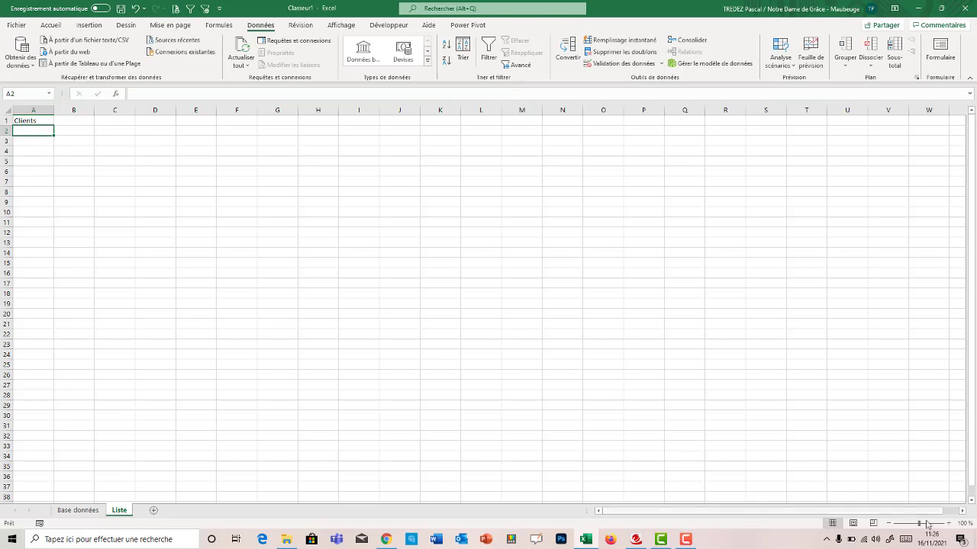
# Step: Enter a UNIQUE formula in cell A2 of the Liste sheet that references the Nom du client column of the Base données table
pyautogui.click(948, 523)
pyautogui.click(948, 523)
pyautogui.click(948, 524)
pyautogui.click(948, 523)
pyautogui.click(949, 523)
pyautogui.click(949, 523)
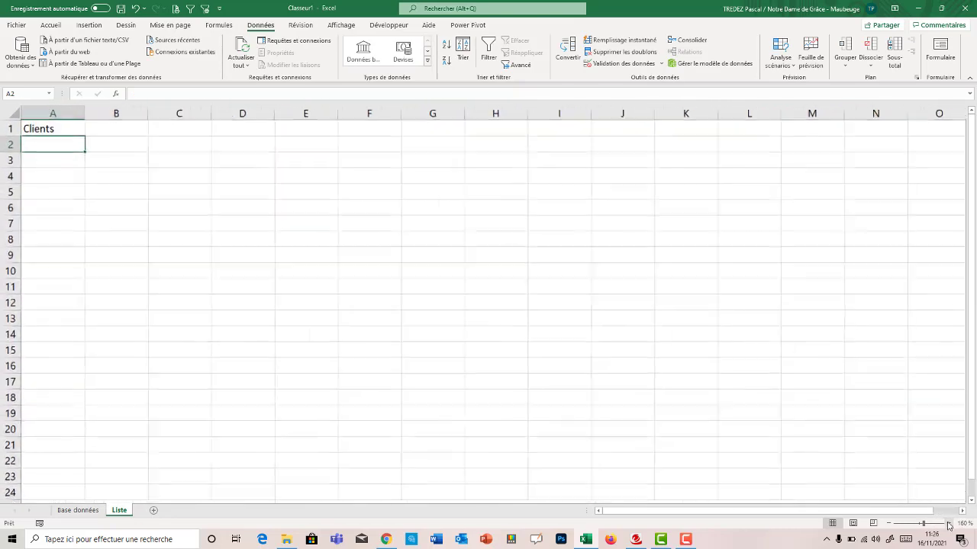
pyautogui.click(948, 524)
pyautogui.click(949, 524)
pyautogui.click(949, 523)
pyautogui.click(949, 523)
pyautogui.click(949, 523)
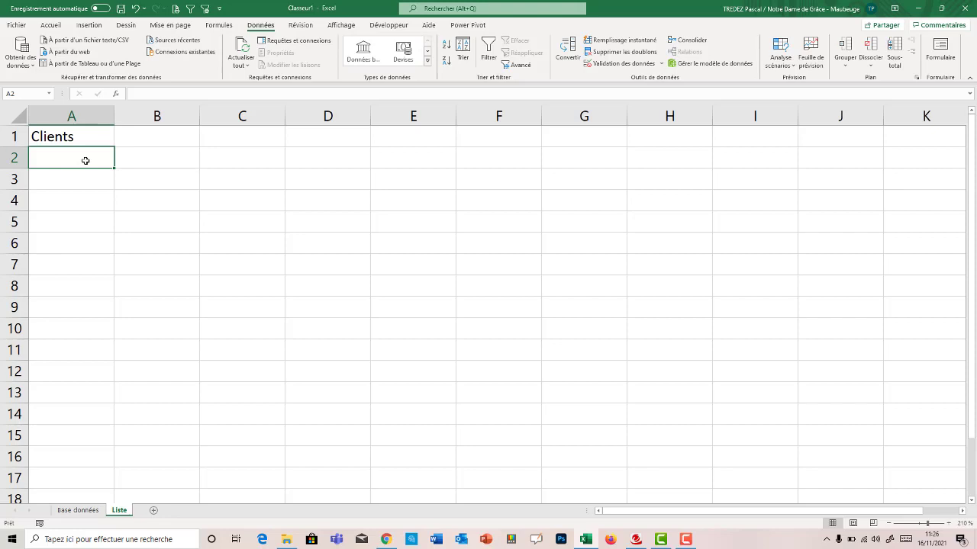
pyautogui.write('=')
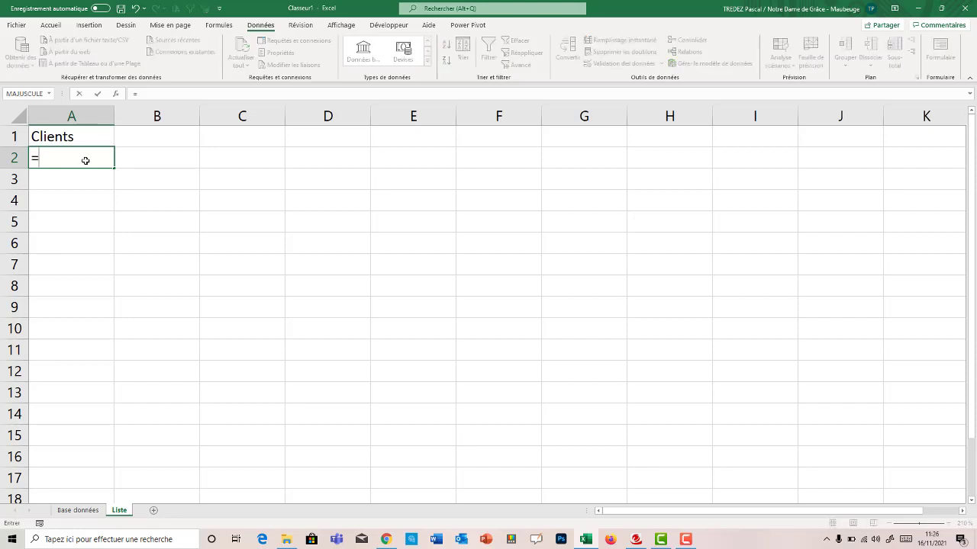
pyautogui.write('unique')
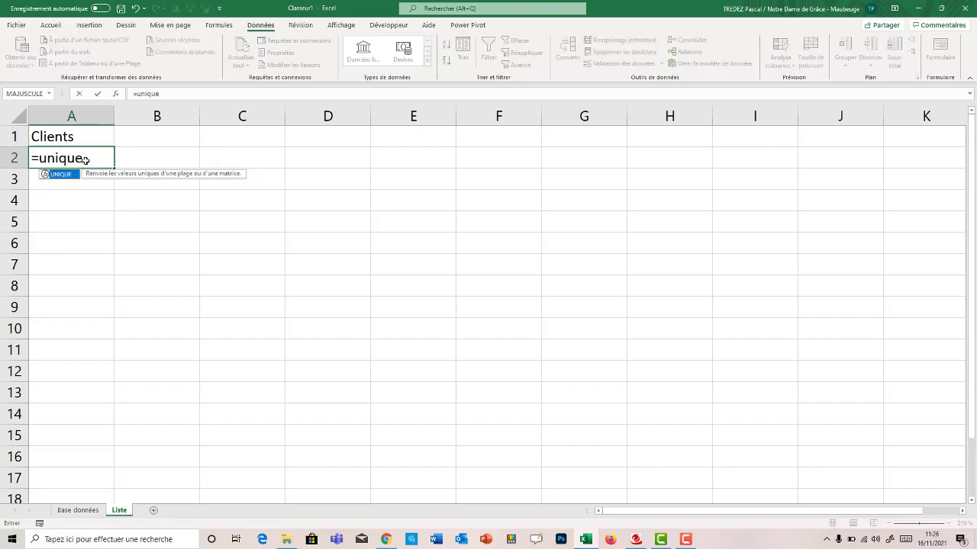
pyautogui.write('(')
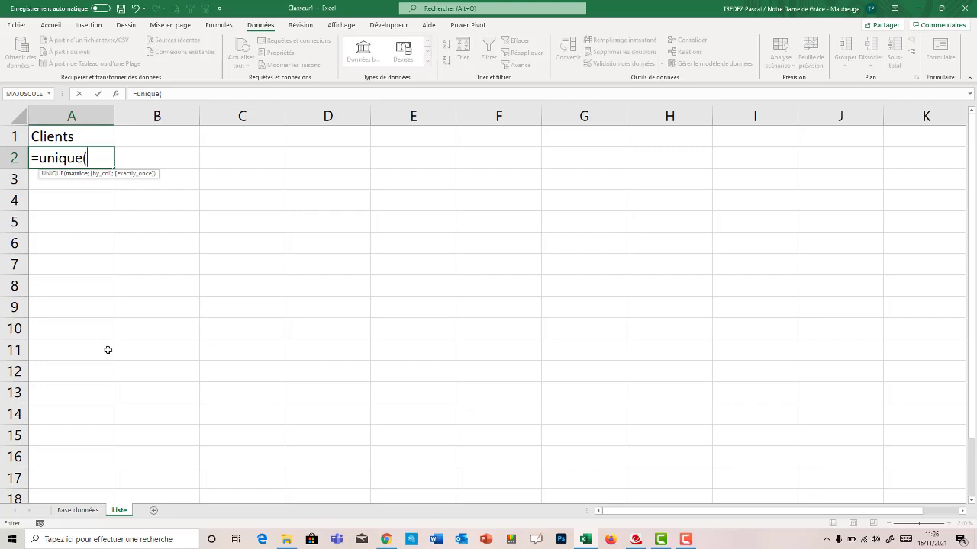
pyautogui.click(78, 509)
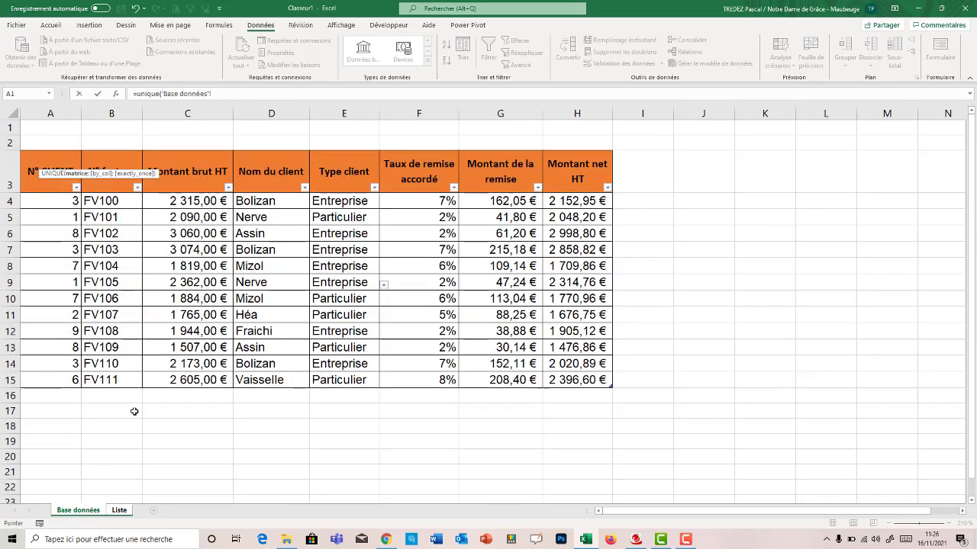
pyautogui.click(275, 155)
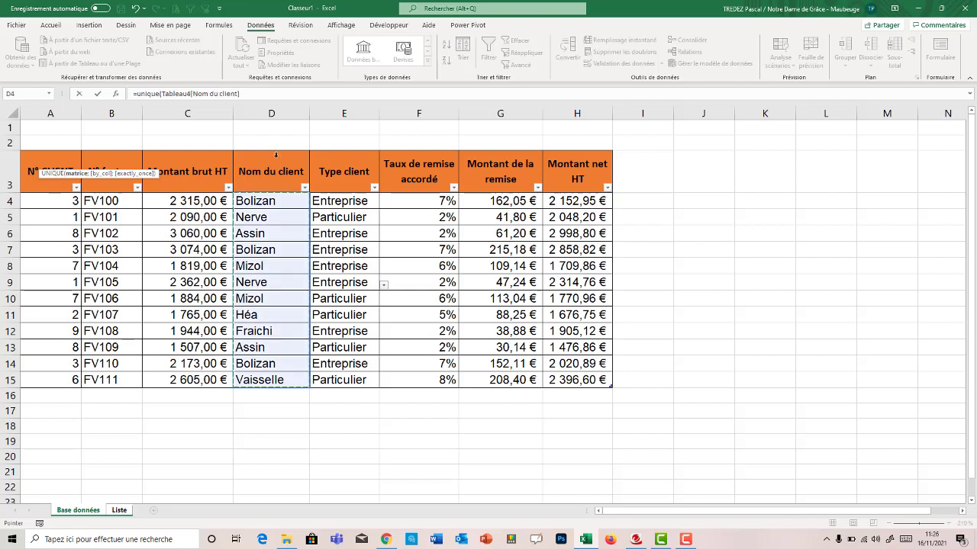
pyautogui.write(')')
pyautogui.press('Return')
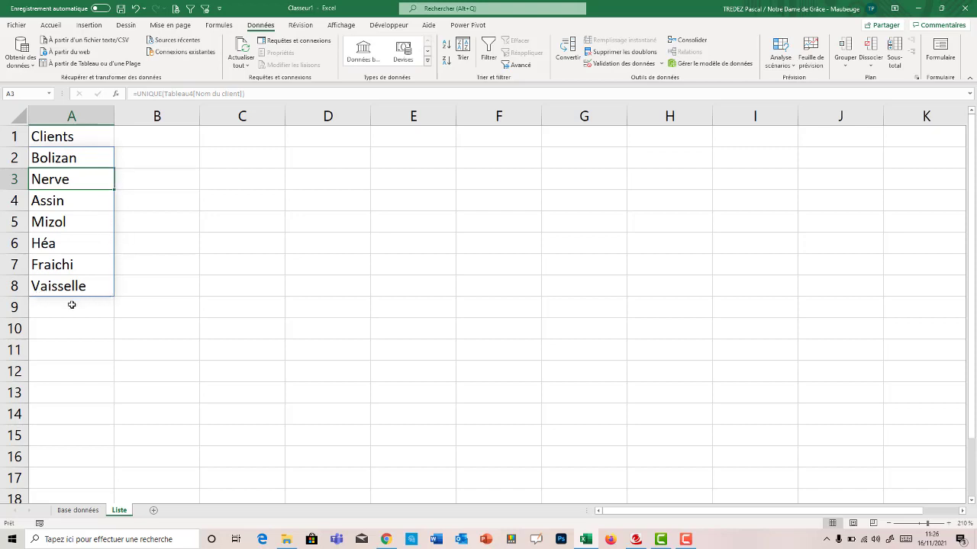
# Step: Replace the UNIQUE formula results in A2:A8 with plain values by copying and pasting them in place
pyautogui.moveTo(92, 157); pyautogui.dragTo(81, 287)
pyautogui.rightClick(104, 174)
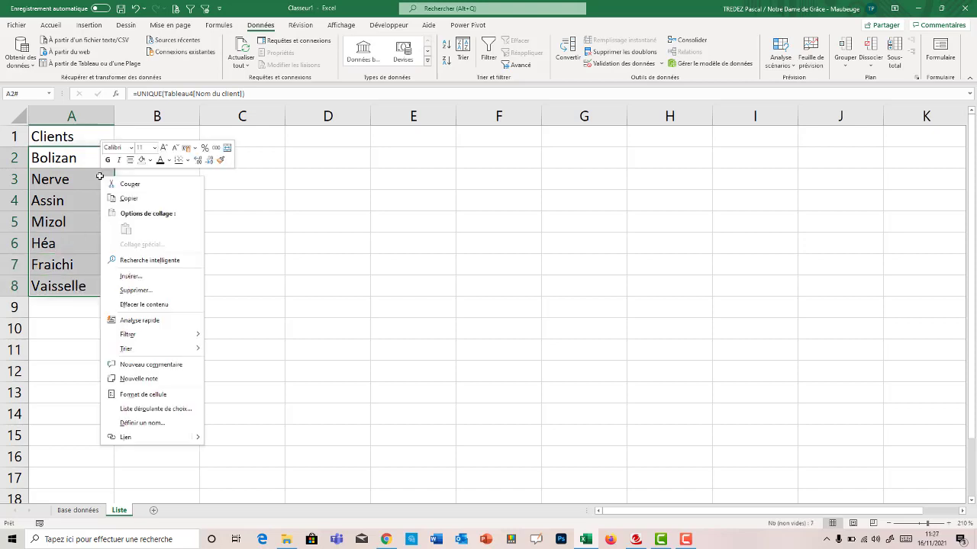
pyautogui.click(124, 198)
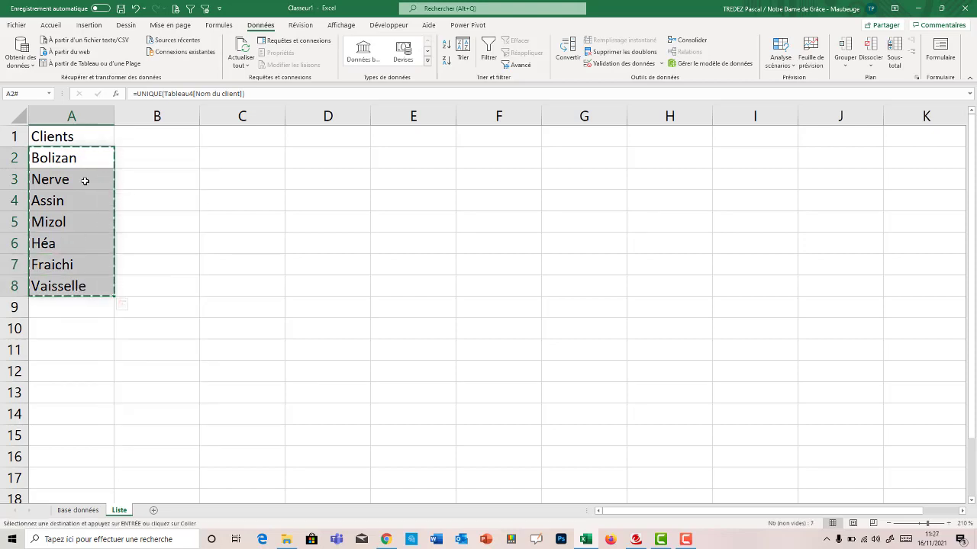
pyautogui.rightClick(86, 183)
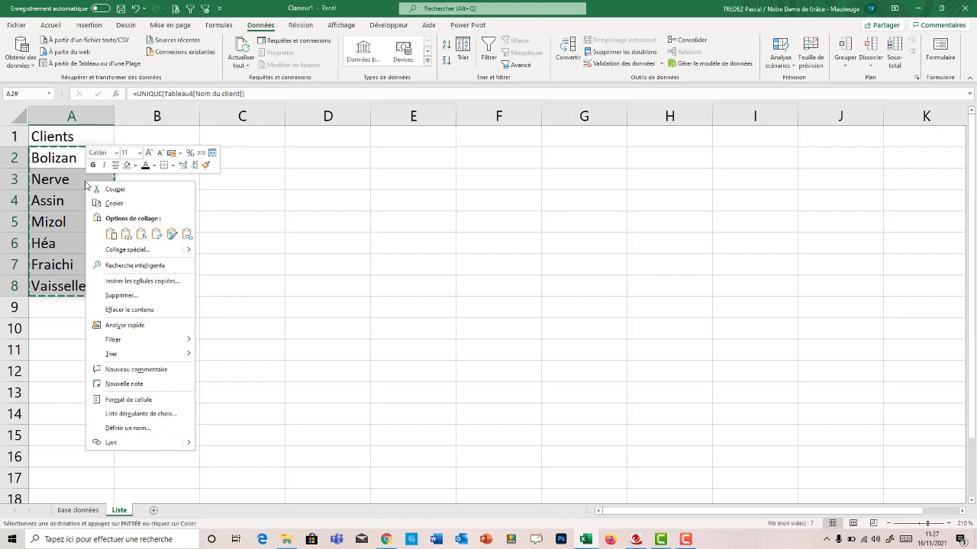
pyautogui.click(126, 233)
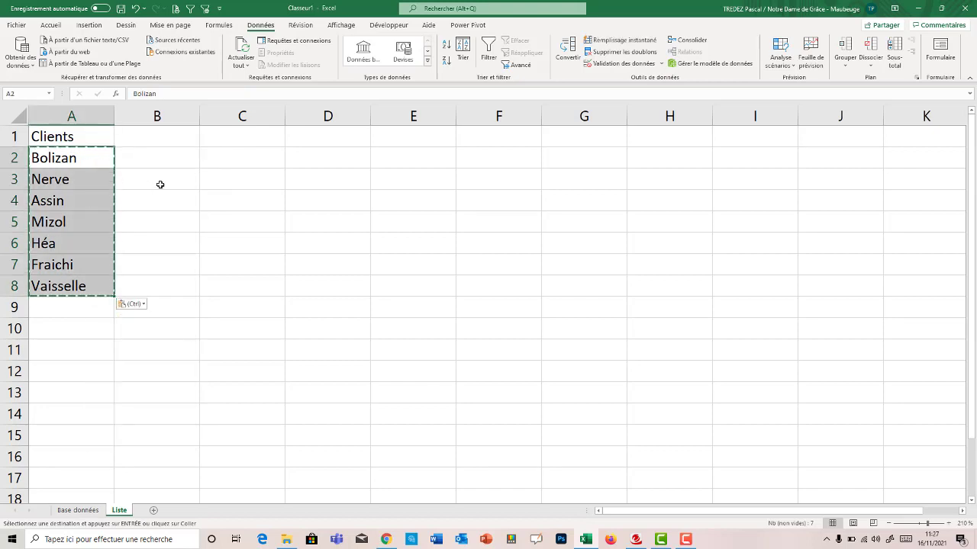
pyautogui.click(160, 184)
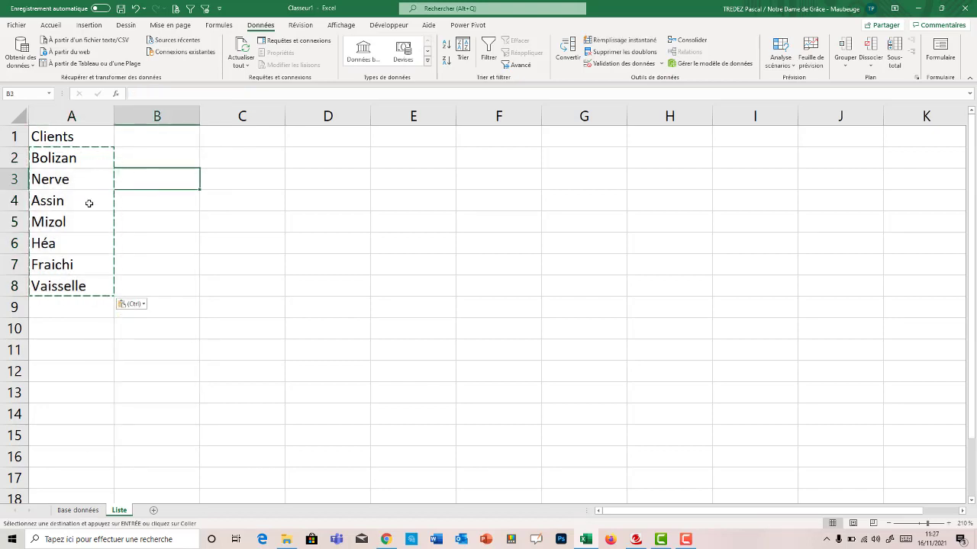
pyautogui.press('Escape')
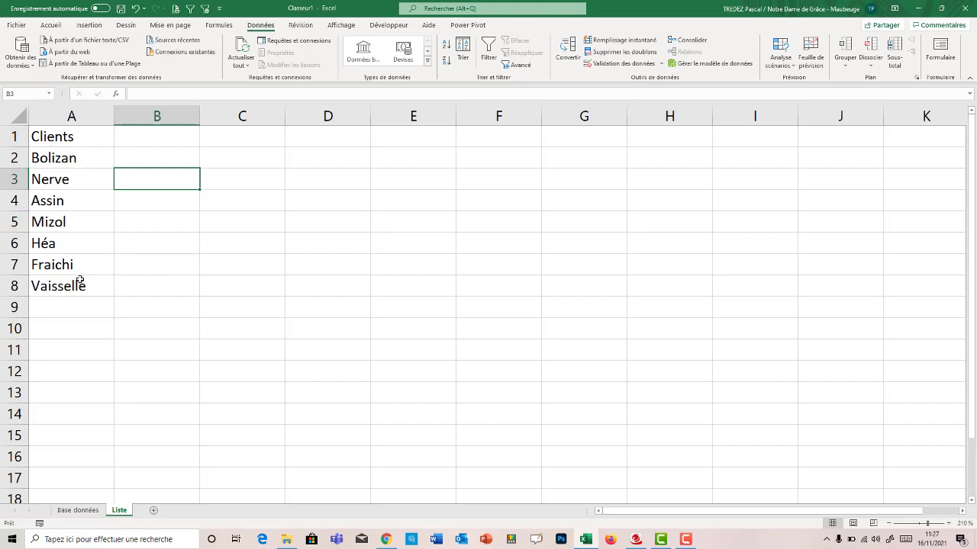
# Step: Format the client list A1:A8 as a table with a light orange style, using the first row as headers
pyautogui.click(74, 196)
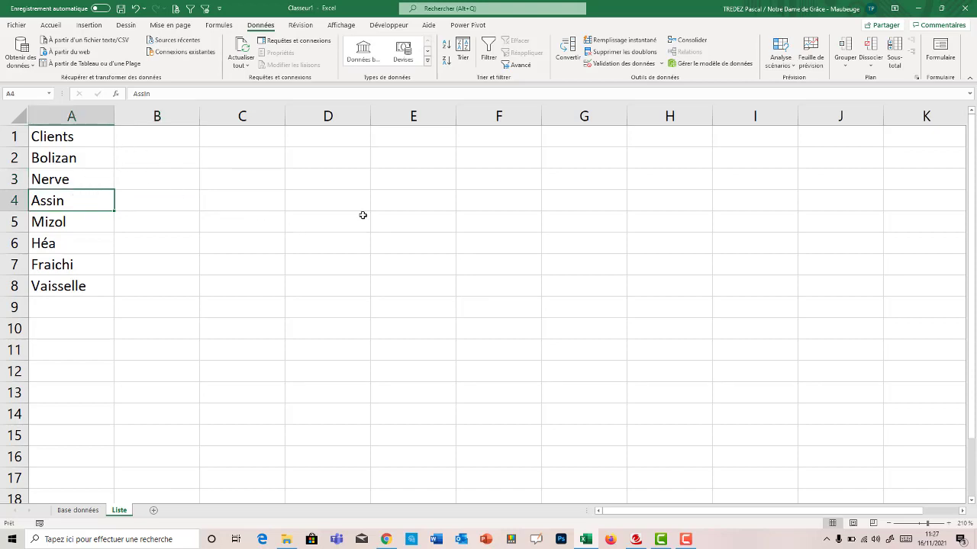
pyautogui.click(52, 23)
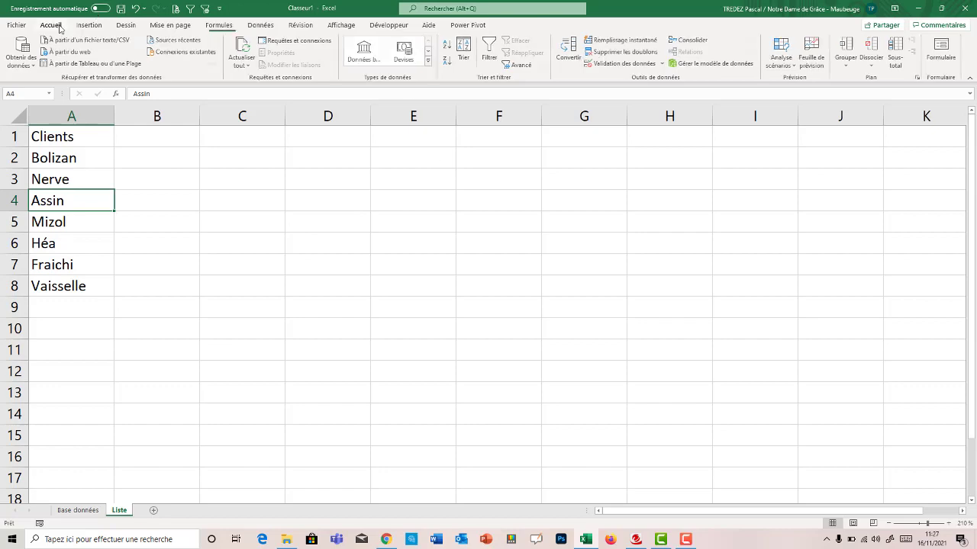
pyautogui.click(610, 73)
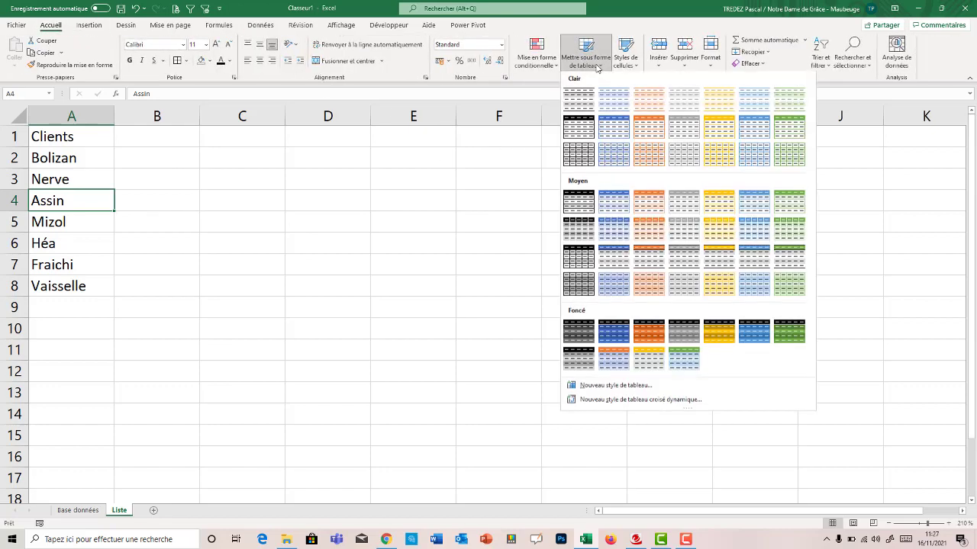
pyautogui.click(653, 132)
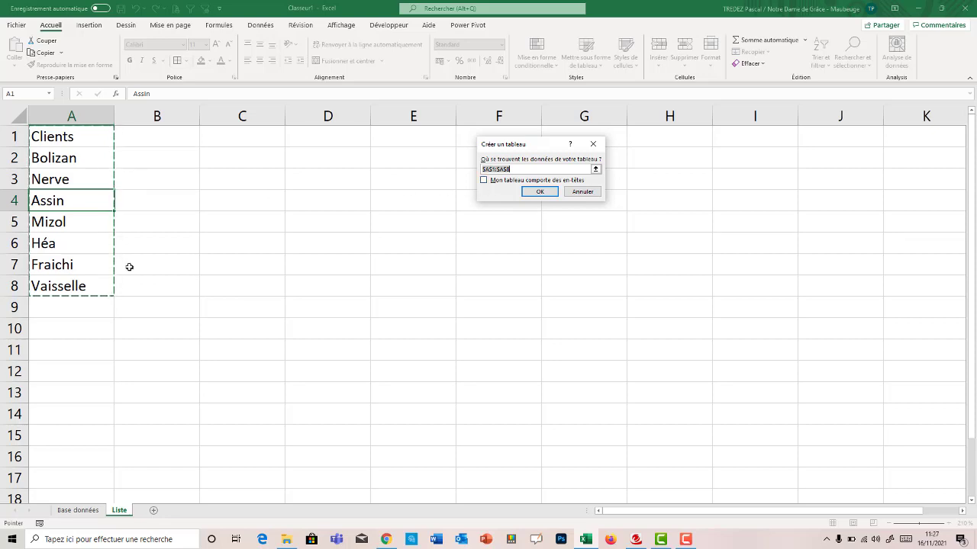
pyautogui.click(484, 181)
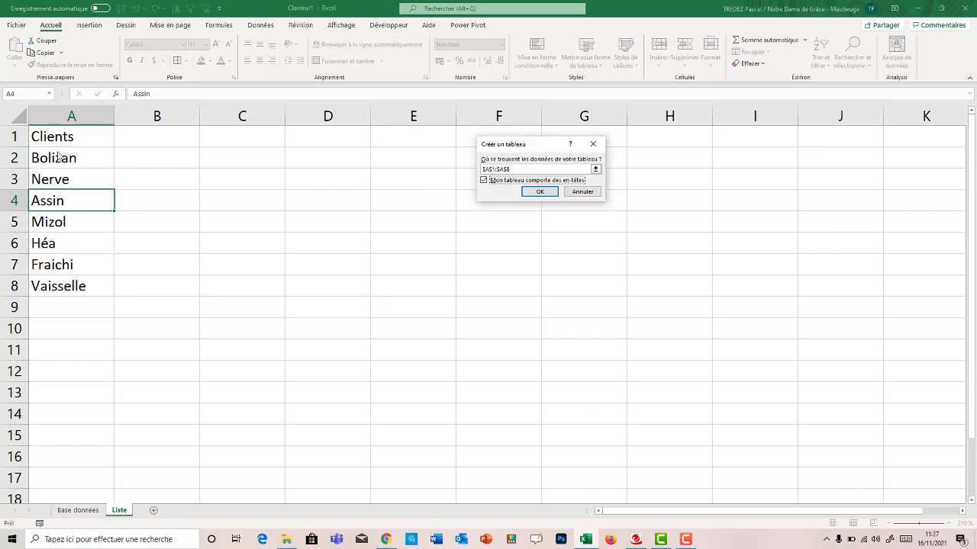
pyautogui.click(538, 191)
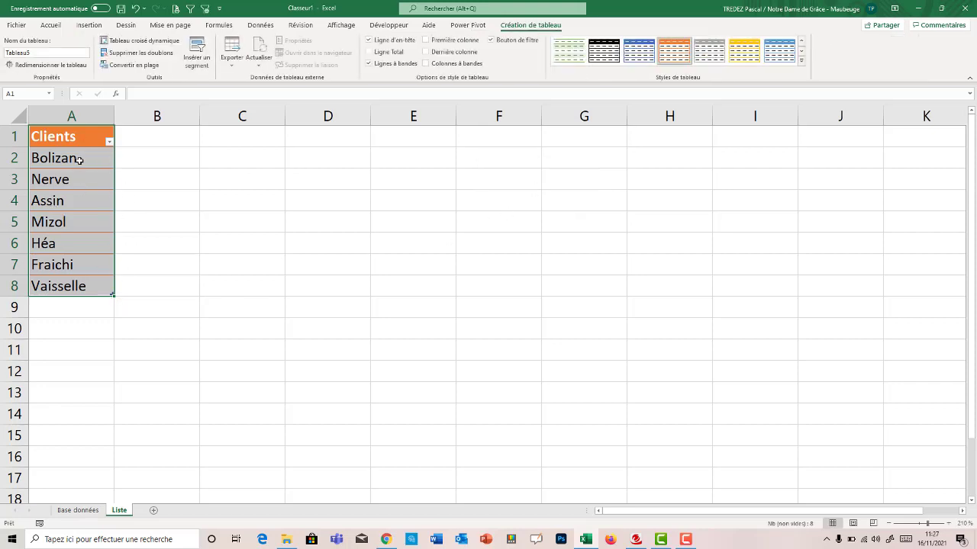
# Step: Define the name Clients for the data cells of the Clients table column
pyautogui.click(78, 159)
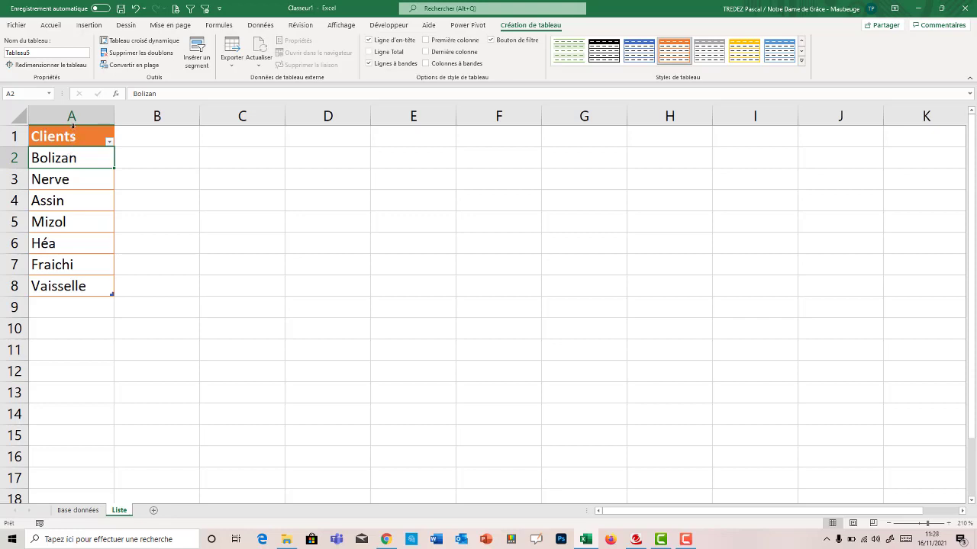
pyautogui.click(72, 127)
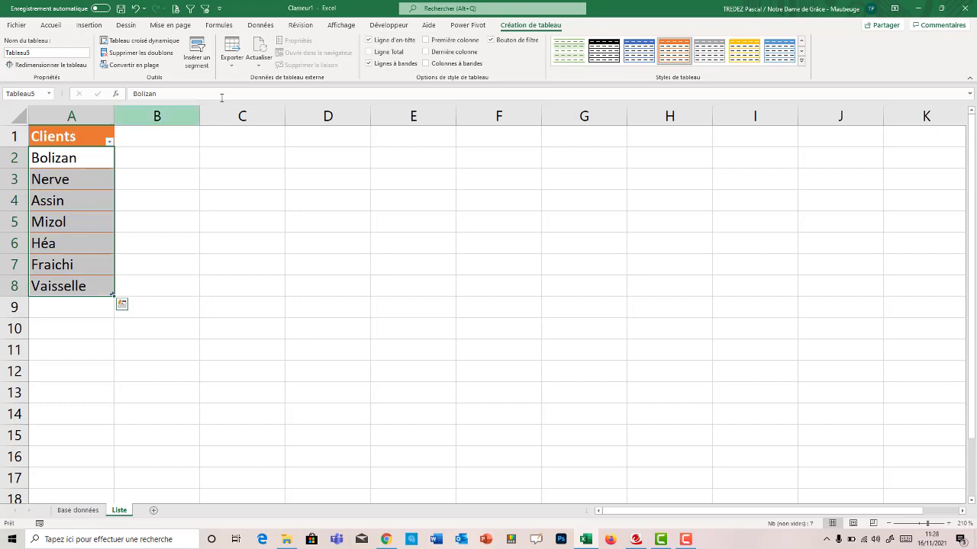
pyautogui.click(219, 25)
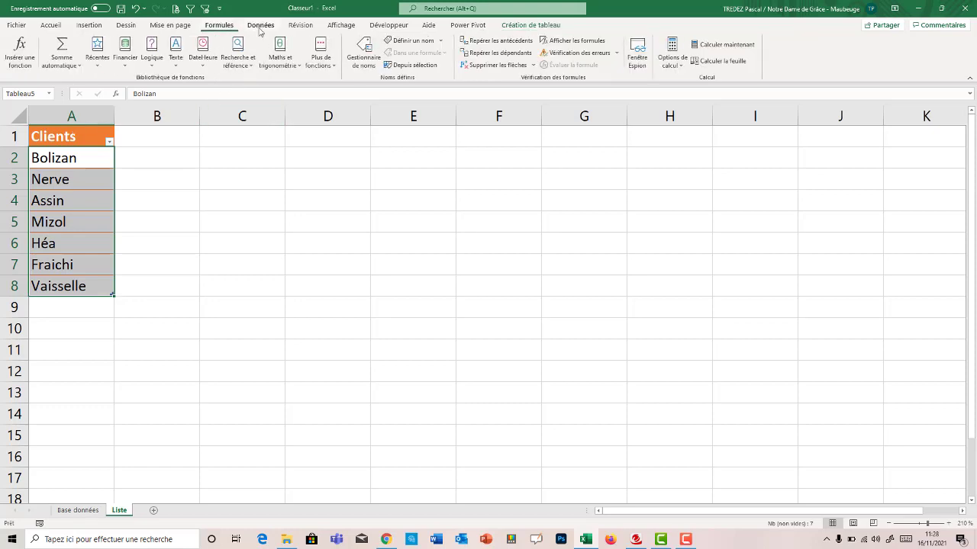
pyautogui.click(412, 41)
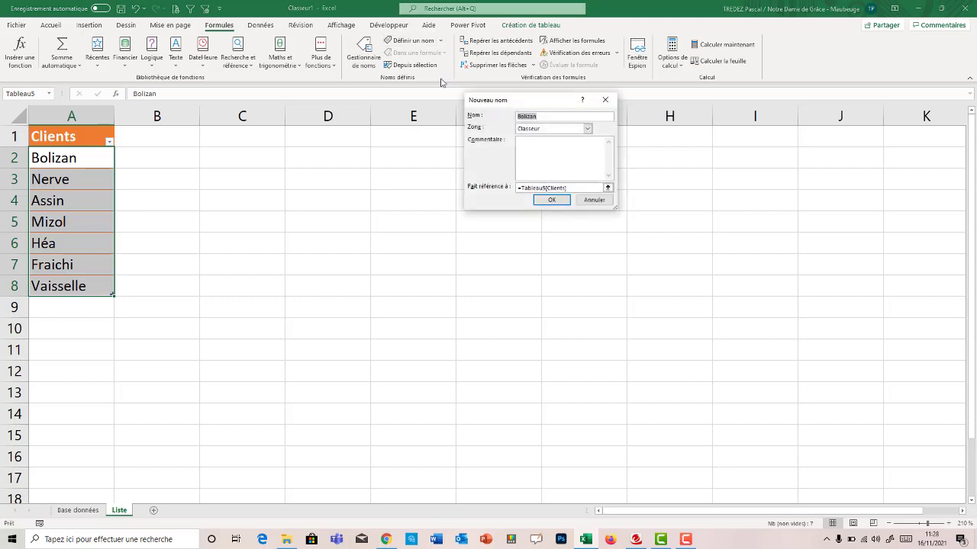
pyautogui.write('Clients')
pyautogui.click(561, 202)
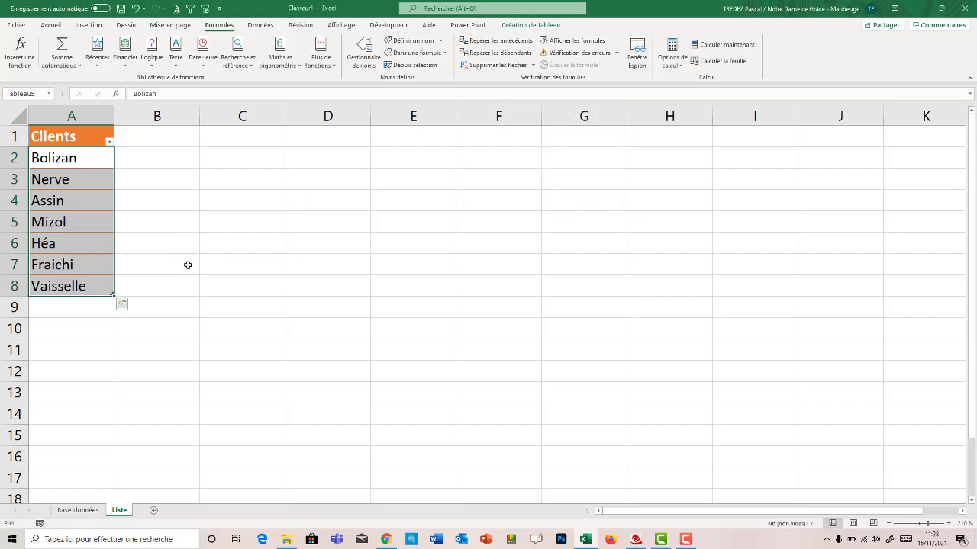
# Step: Set the data validation of the Nom du client cells D4:D15 on the Base données sheet to allow a list
pyautogui.click(79, 511)
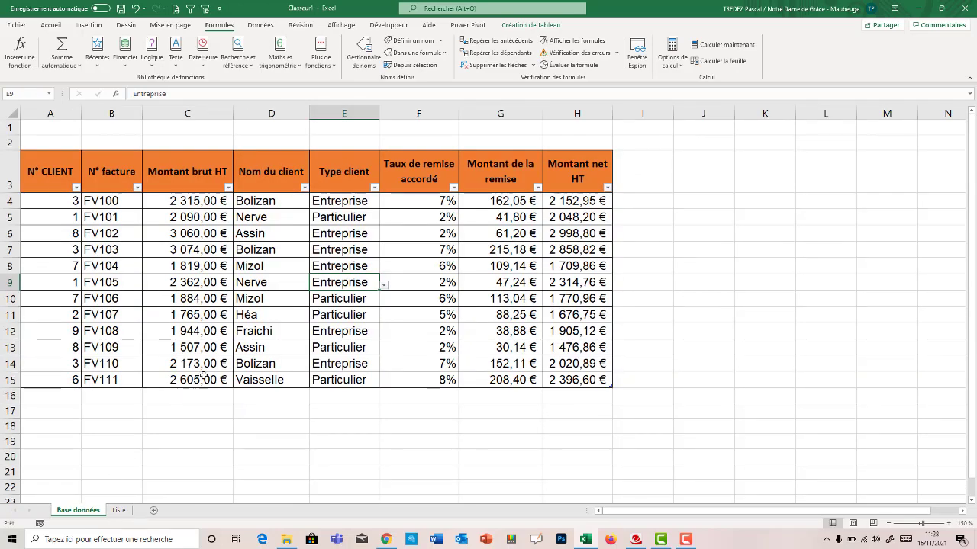
pyautogui.click(292, 153)
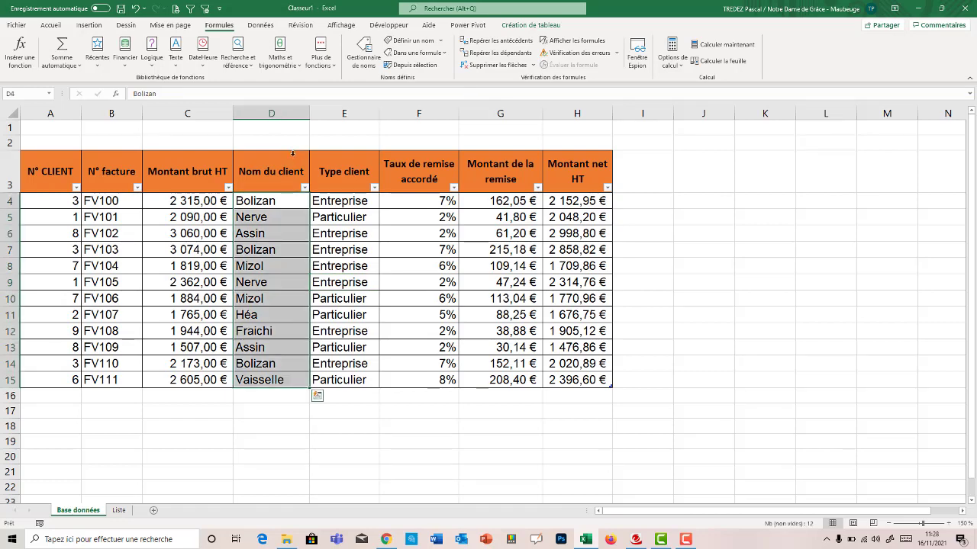
pyautogui.click(51, 24)
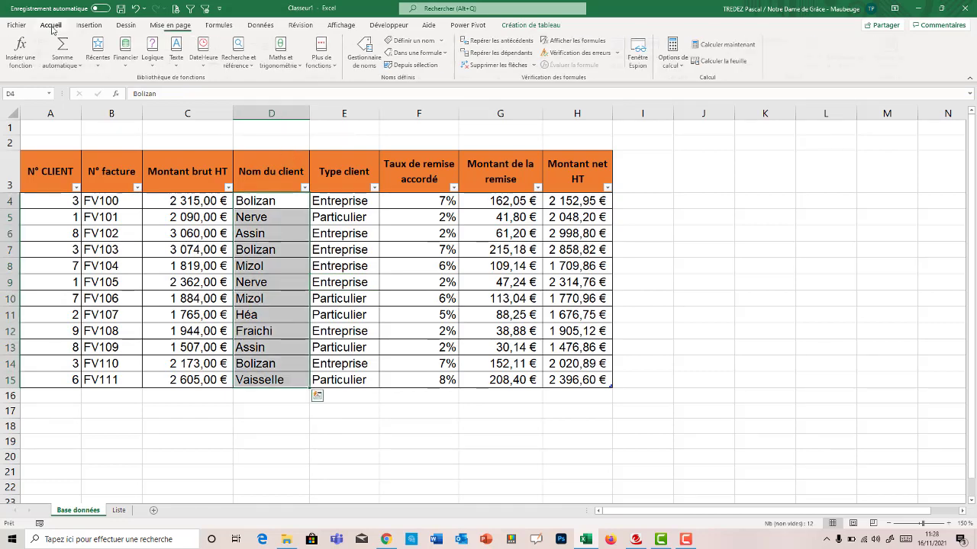
pyautogui.click(261, 25)
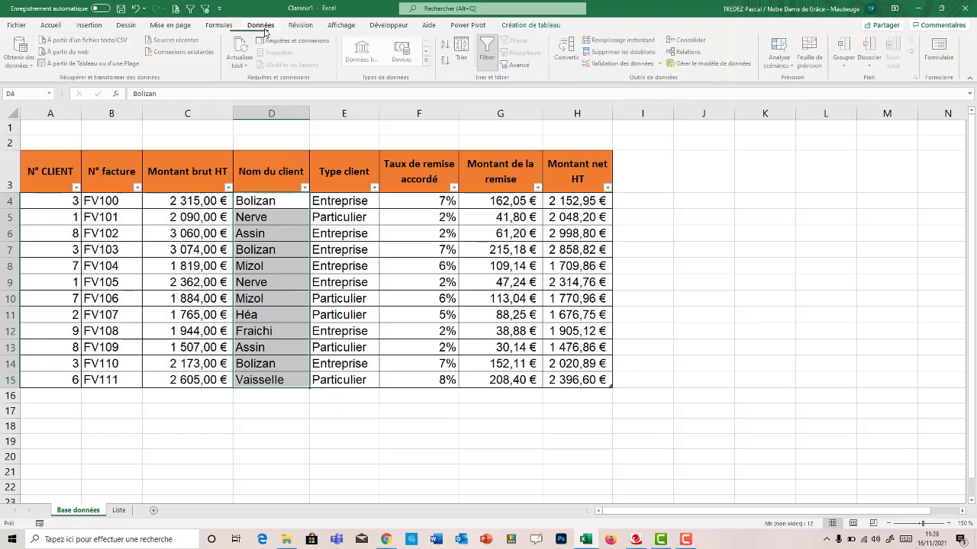
pyautogui.click(663, 64)
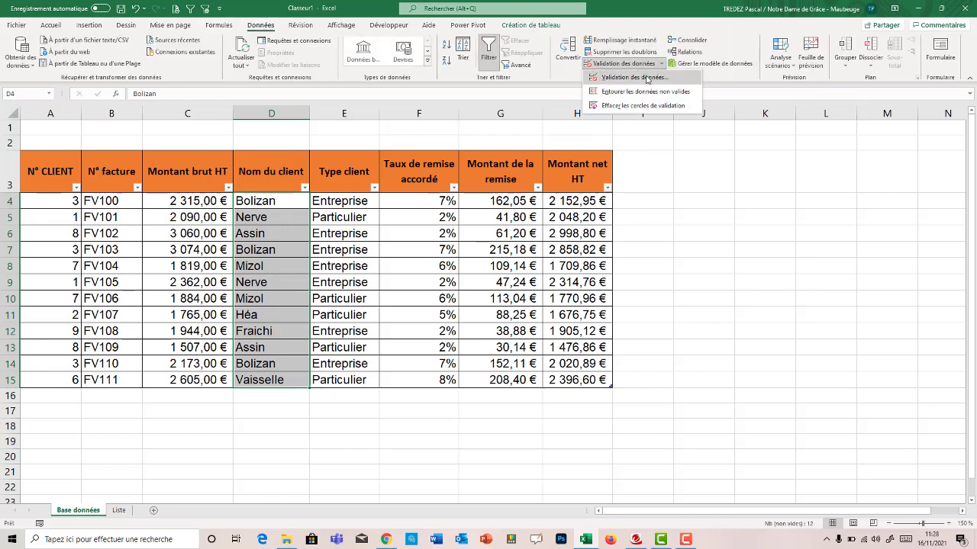
pyautogui.click(633, 77)
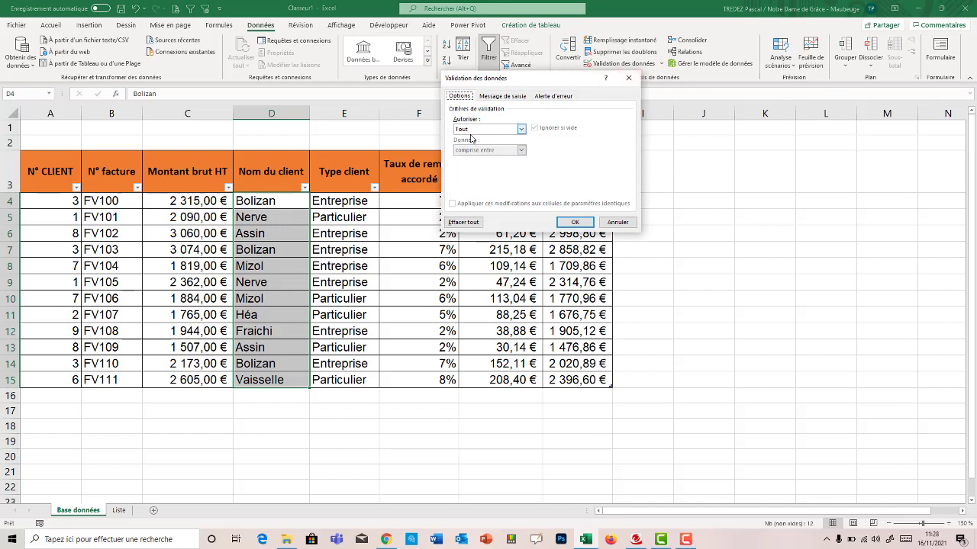
pyautogui.click(485, 131)
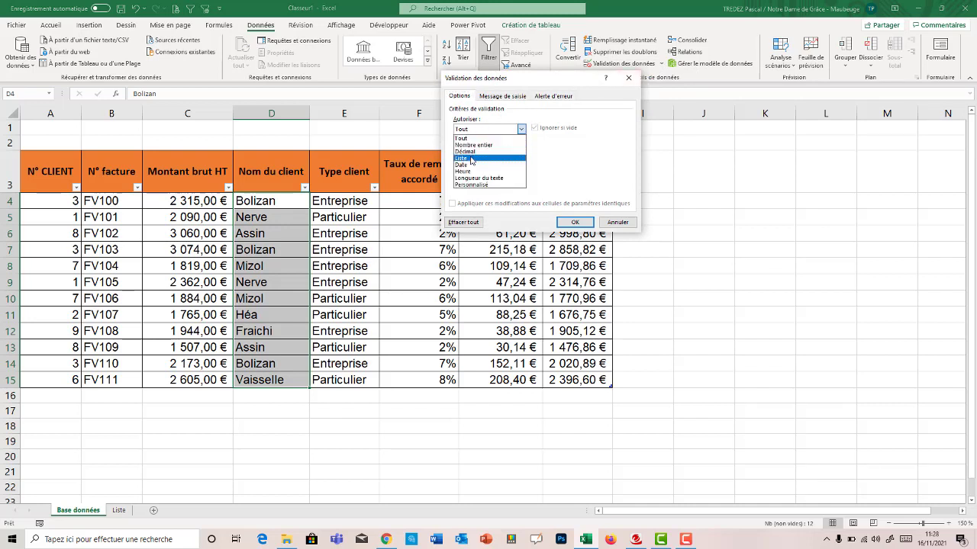
pyautogui.click(469, 159)
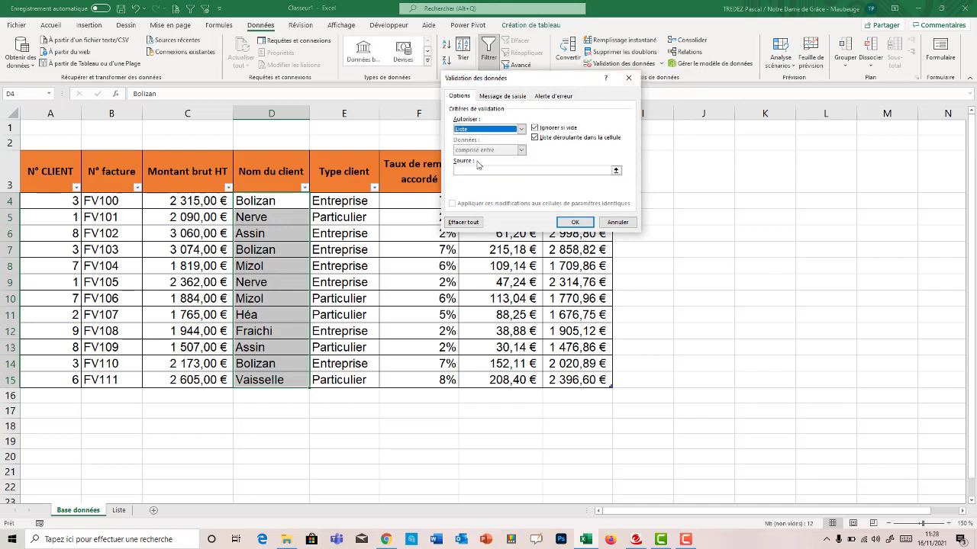
# Step: Use the defined name Clients (=Clients) as the source of the validation list and apply the rule
pyautogui.click(472, 170)
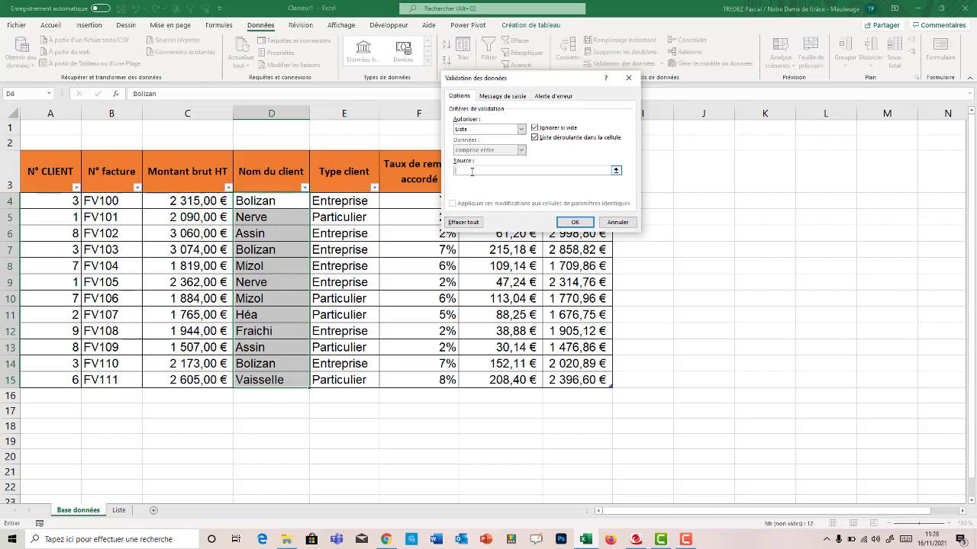
pyautogui.write('=')
pyautogui.press('F3')
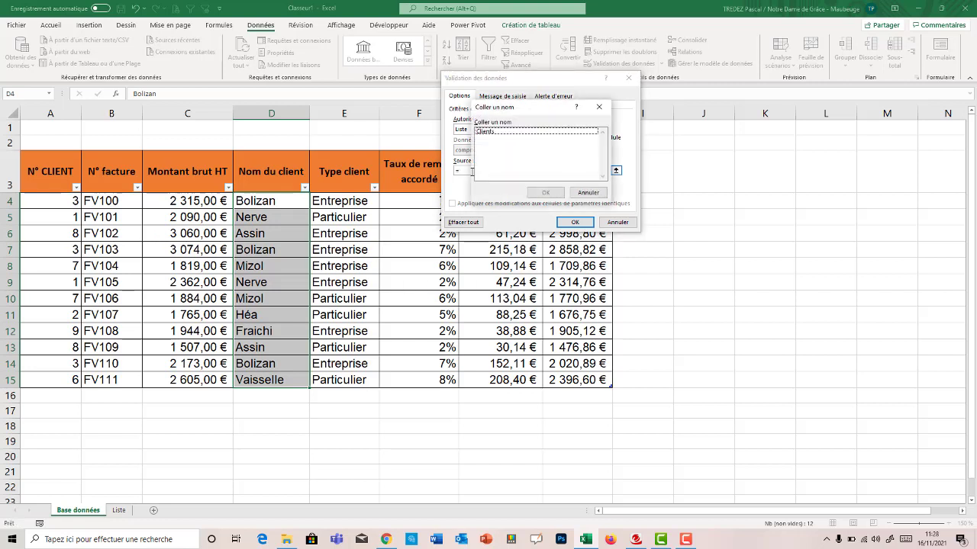
pyautogui.click(500, 132)
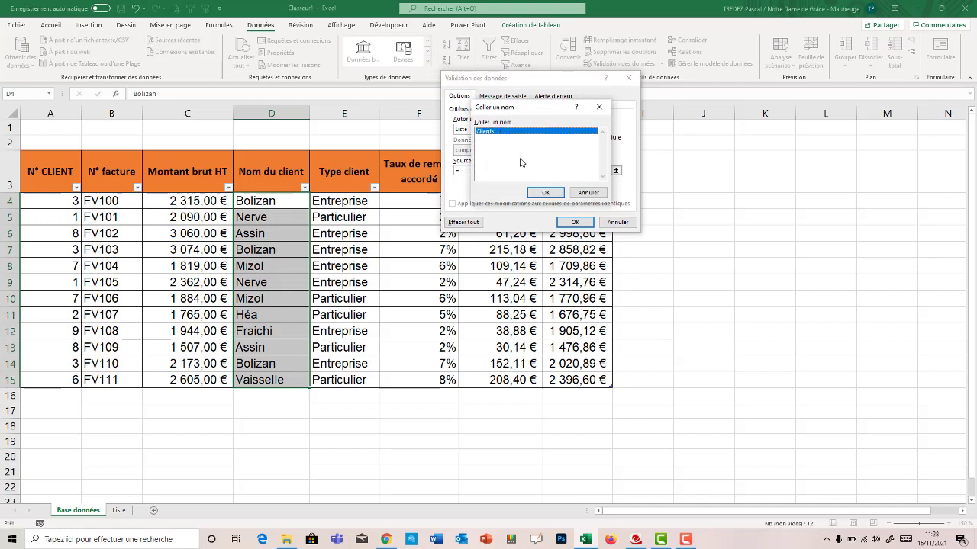
pyautogui.click(544, 192)
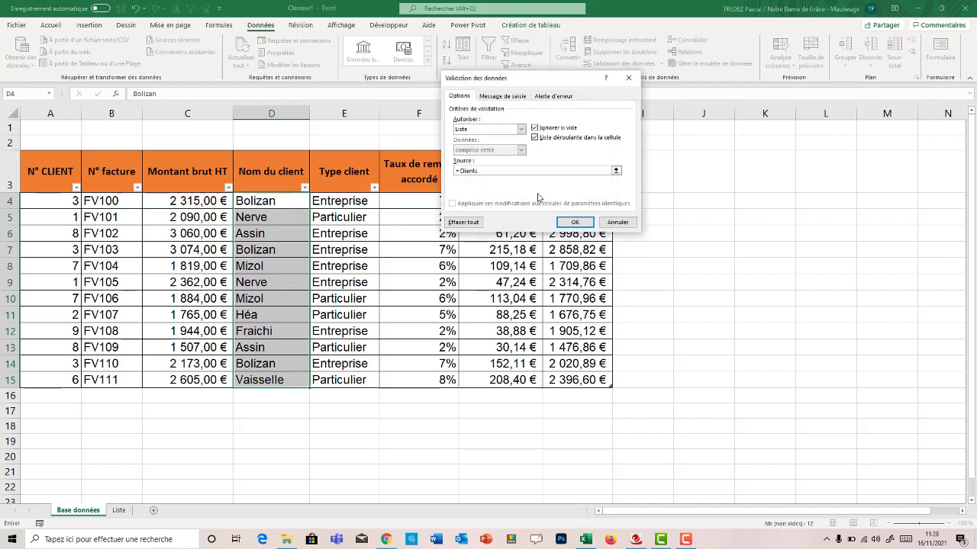
pyautogui.click(584, 224)
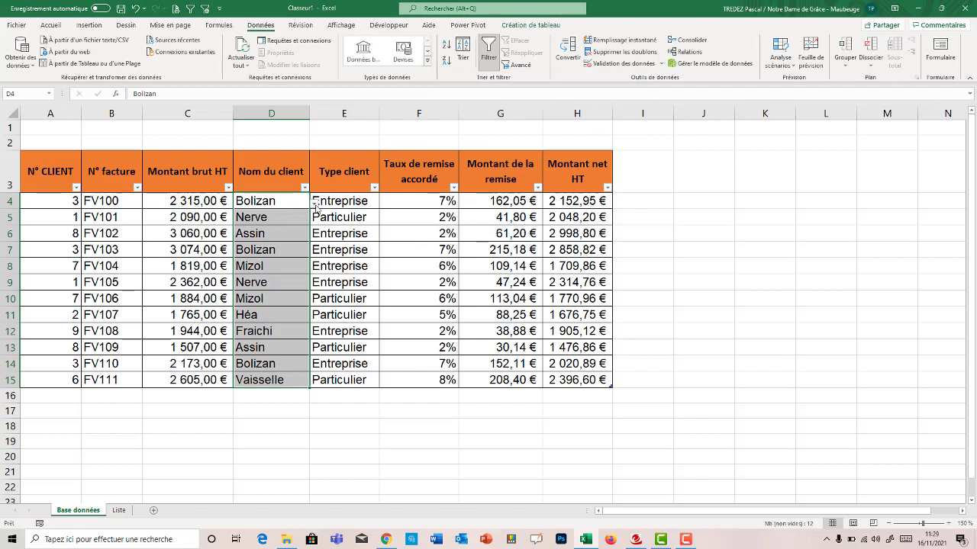
# Step: Check the client drop-down lists in cells D4 and D8 without changing the selected clients
pyautogui.click(314, 204)
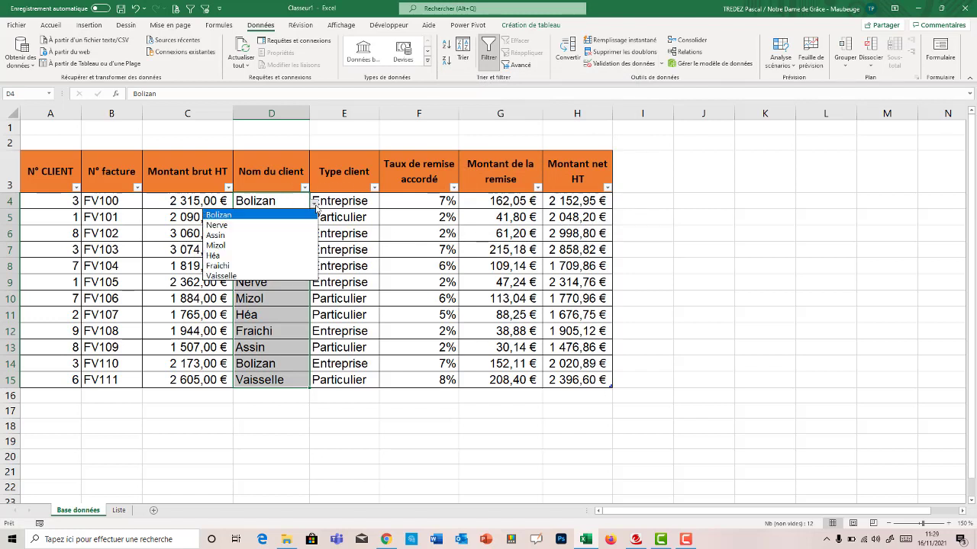
pyautogui.press('Escape')
pyautogui.click(286, 262)
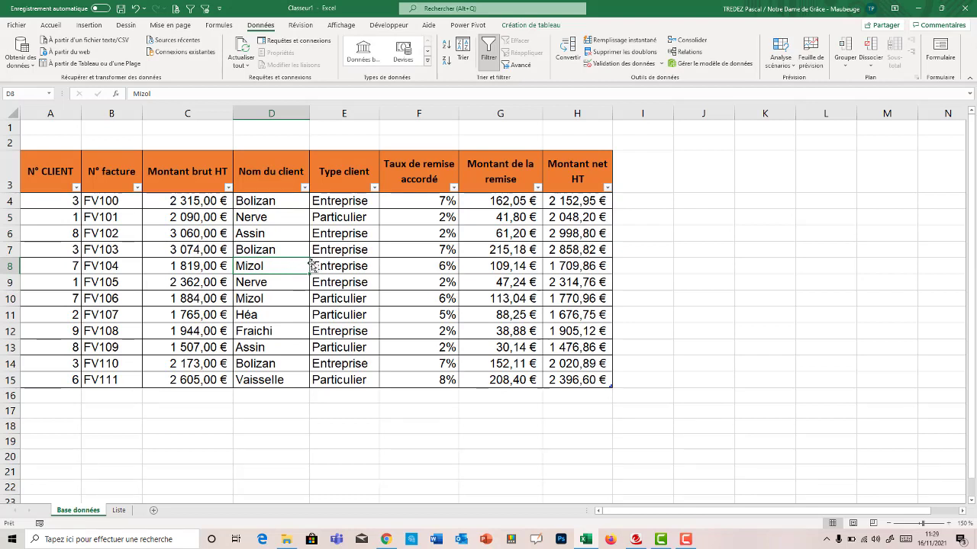
pyautogui.click(314, 272)
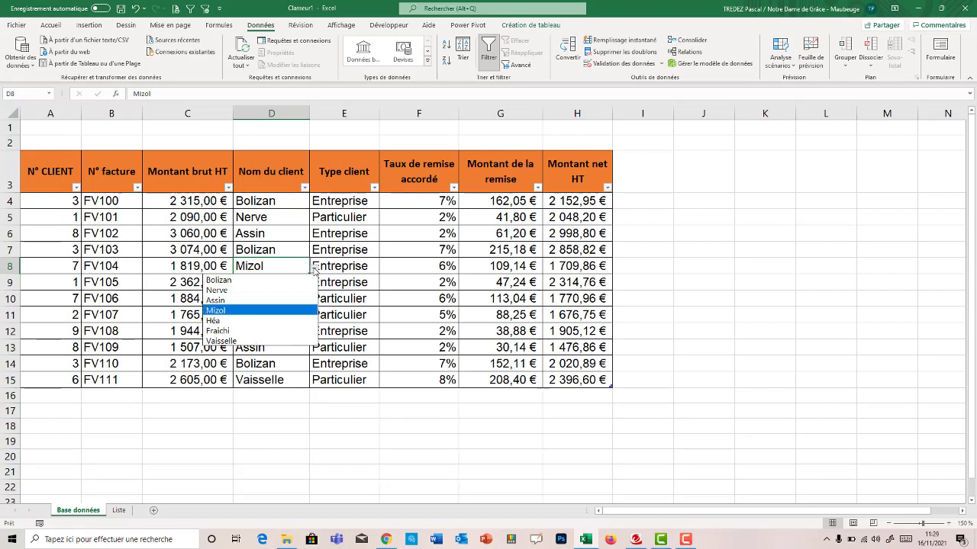
pyautogui.click(314, 272)
pyautogui.click(281, 227)
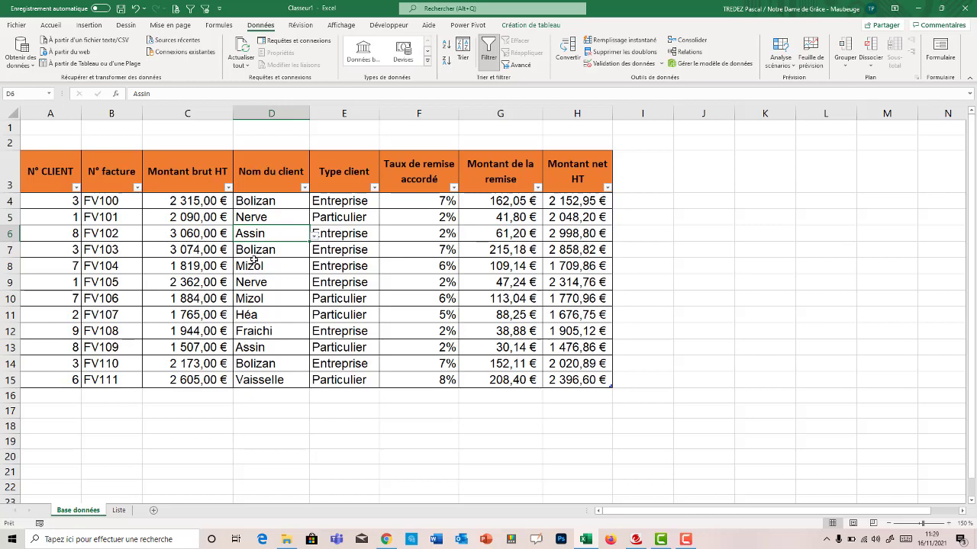
# Step: Add a new client's name in cell A9 of the Liste sheet, directly below the Clients table
pyautogui.click(118, 510)
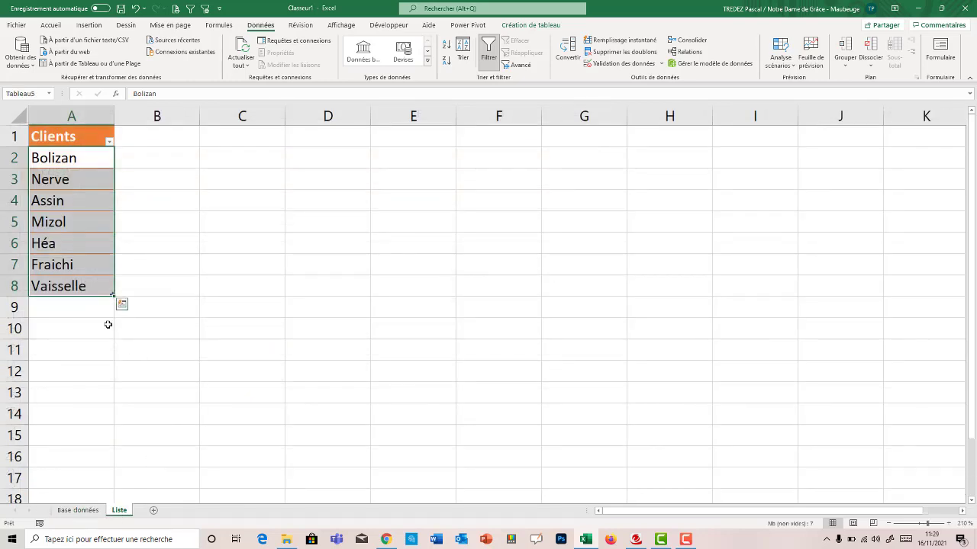
pyautogui.click(78, 307)
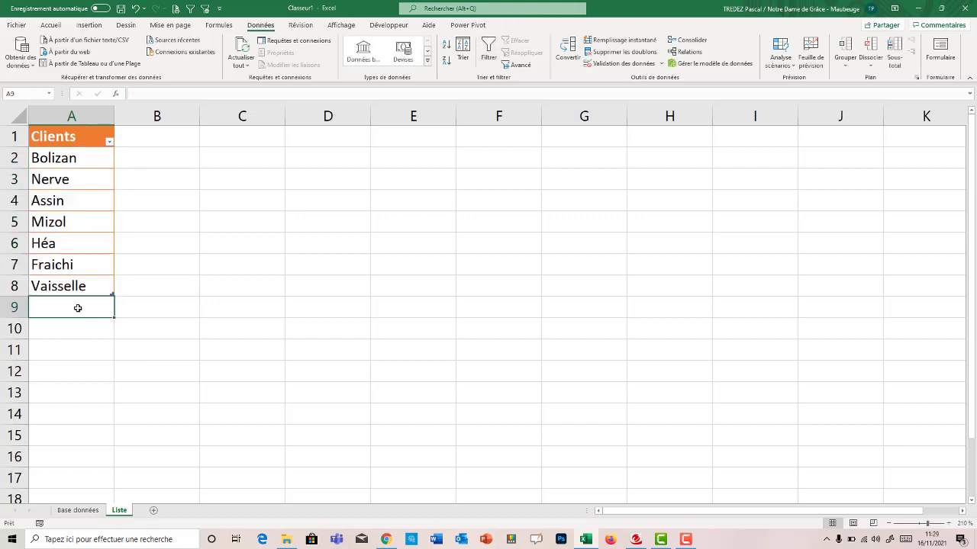
pyautogui.write('Gervais')
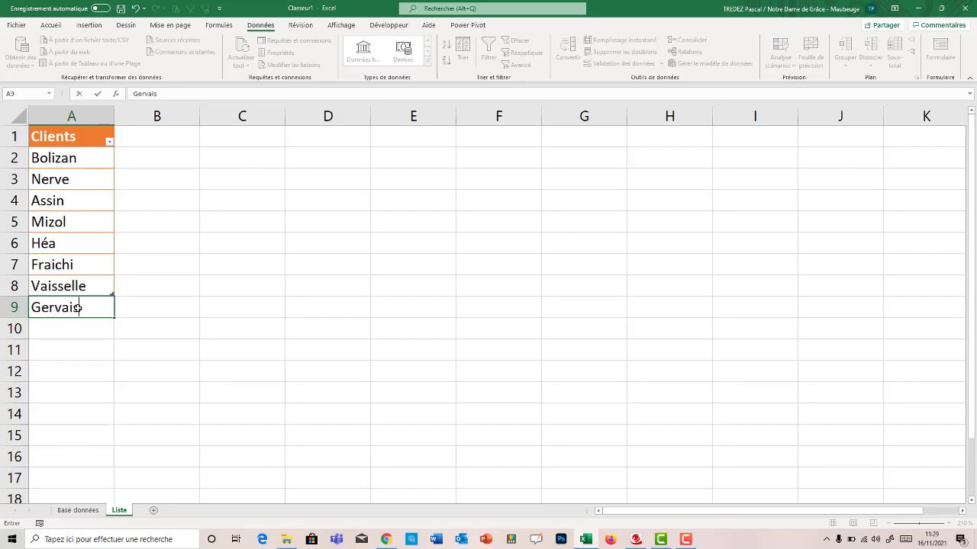
pyautogui.press('Return')
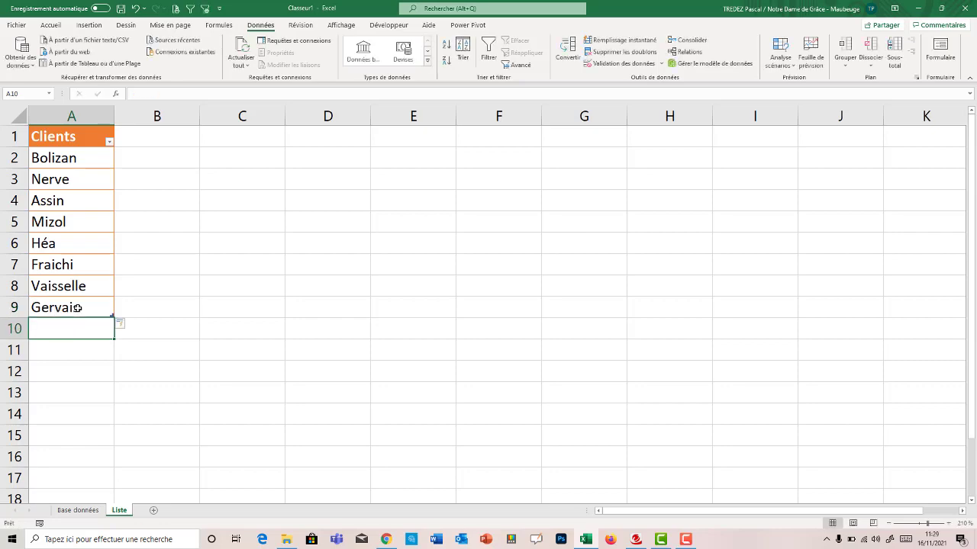
# Step: Check the drop-down list in cell D6 of the Base données sheet for the newly added client
pyautogui.click(78, 510)
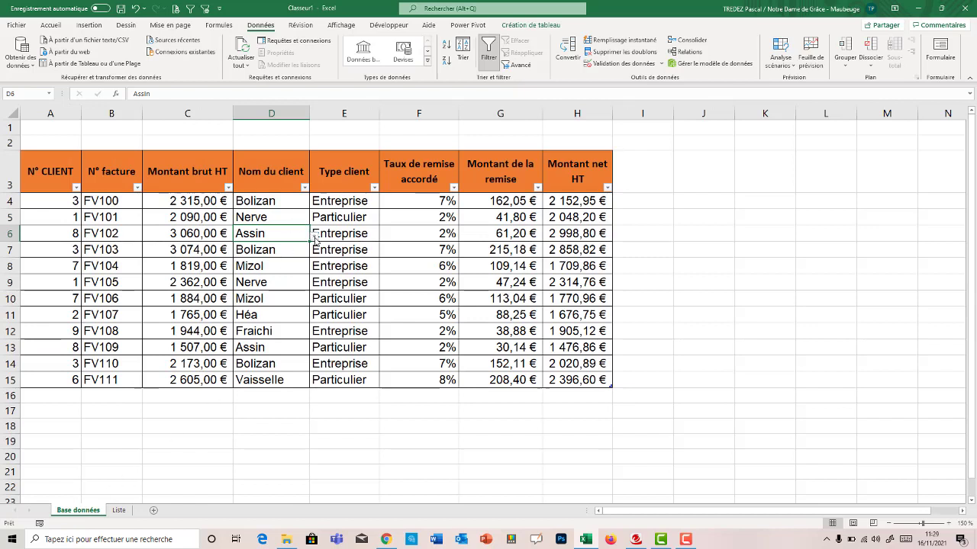
pyautogui.click(313, 236)
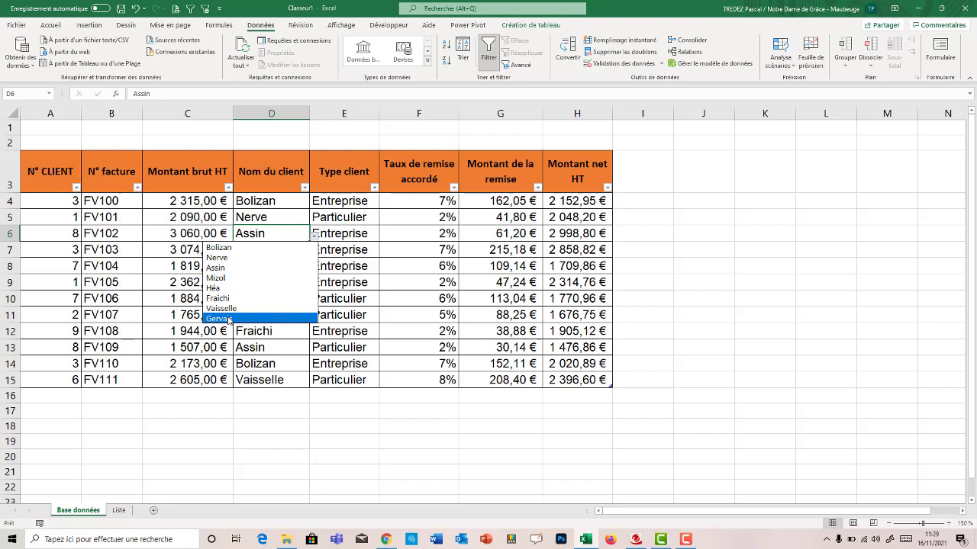
pyautogui.press('Escape')
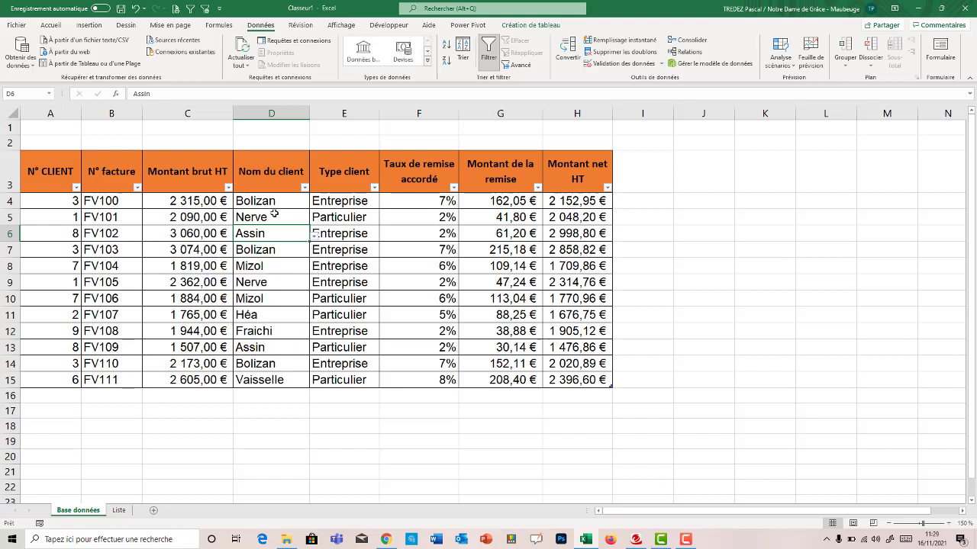